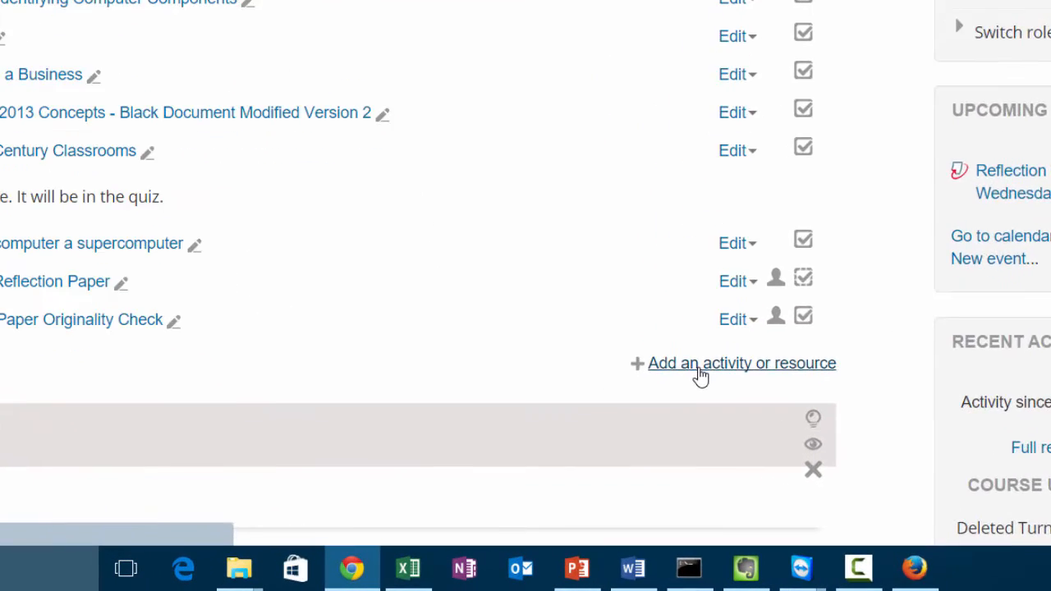
Step: Add a Forum activity to the Week 1 section and name it "Week 1 Forum"
{"action": "left_click", "coordinate": [631, 456]}
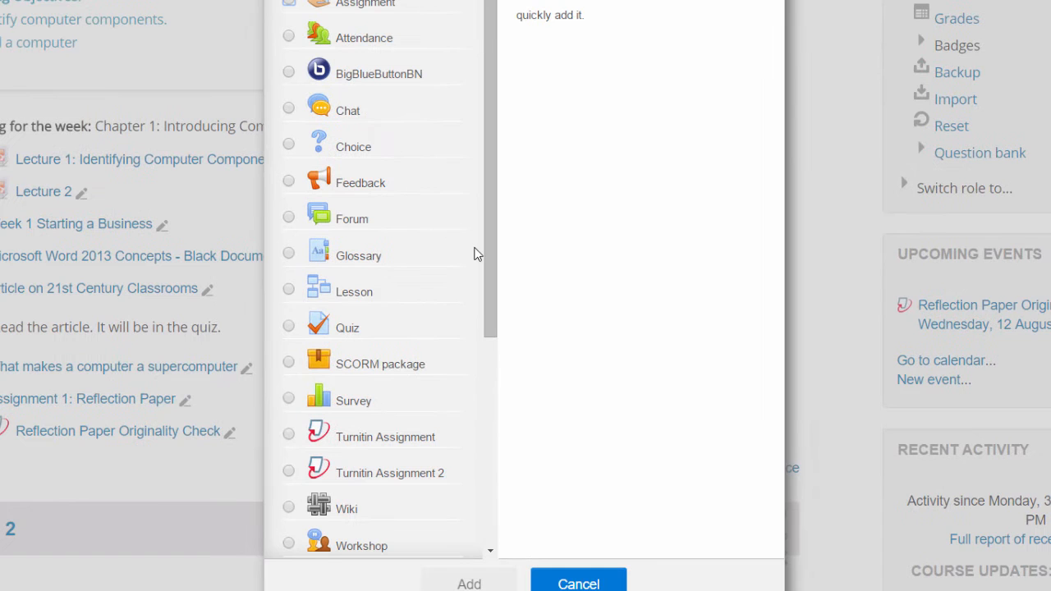
{"action": "left_click", "coordinate": [341, 230]}
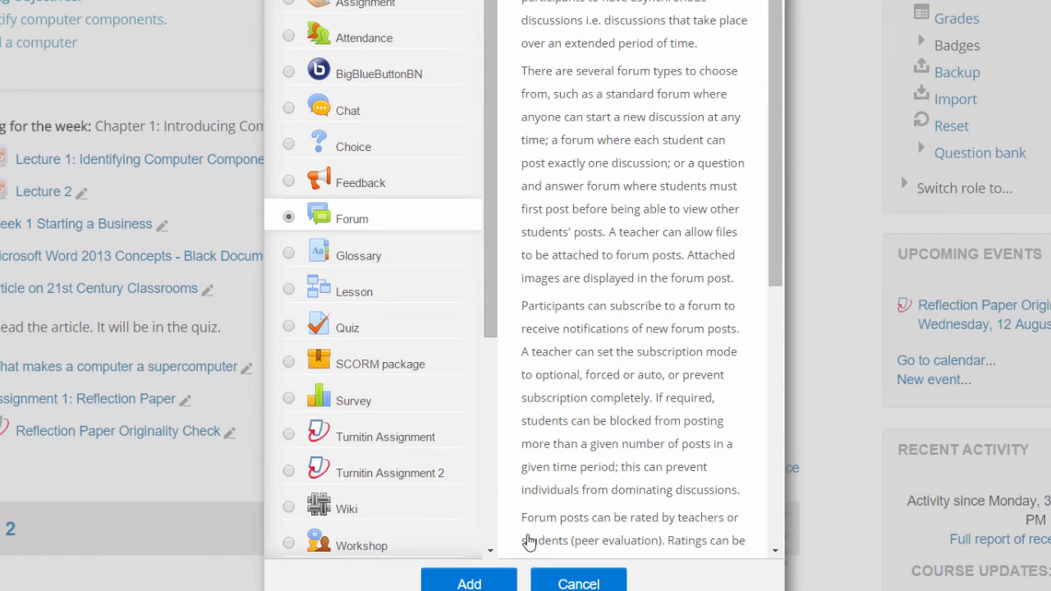
{"action": "left_click", "coordinate": [469, 584]}
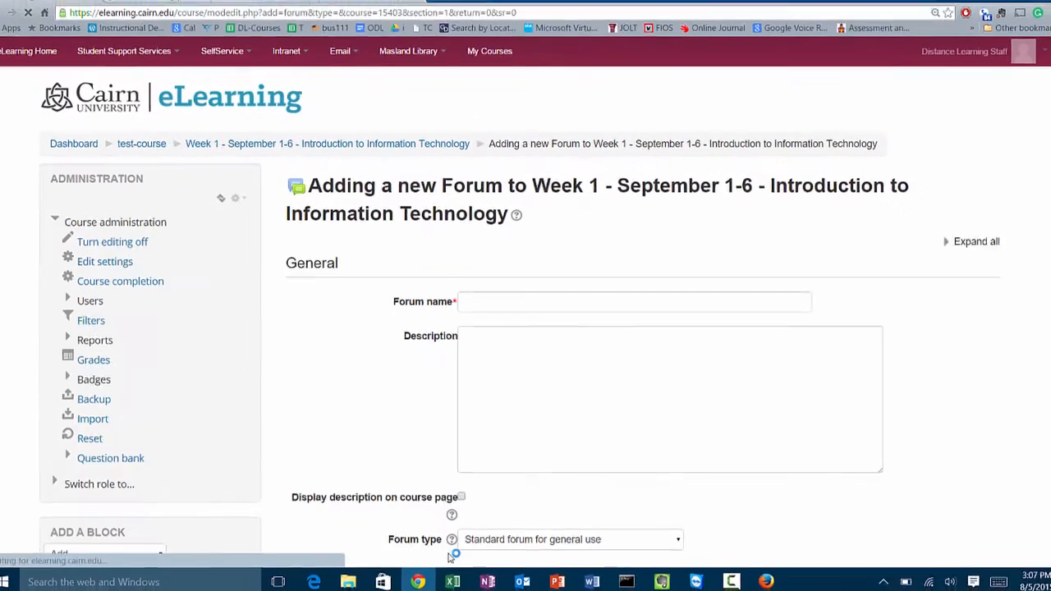
{"action": "left_click", "coordinate": [482, 310]}
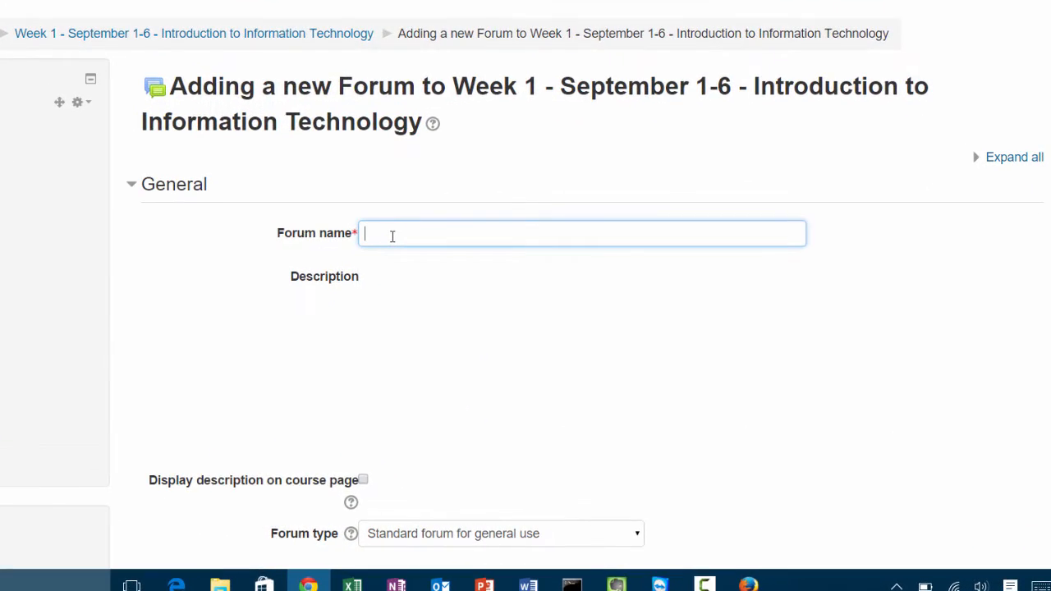
{"action": "type", "text": "Week 1 Forum"}
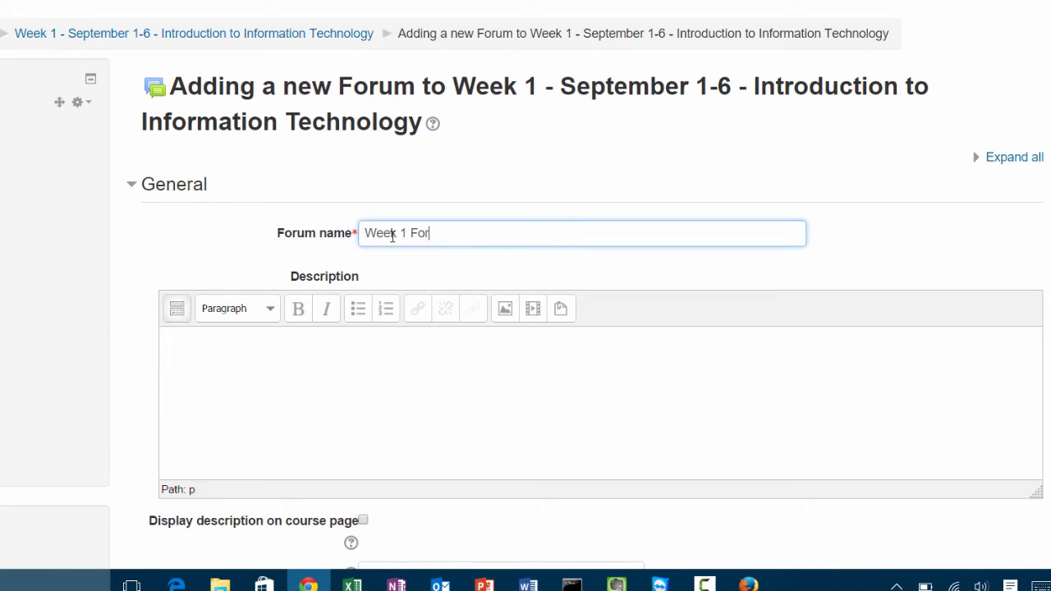
Step: Enter the description "Research supercomputers and discuss why the United States recently implemented an executive order to build the fastest supercomputer in the world."
{"action": "left_click", "coordinate": [391, 357]}
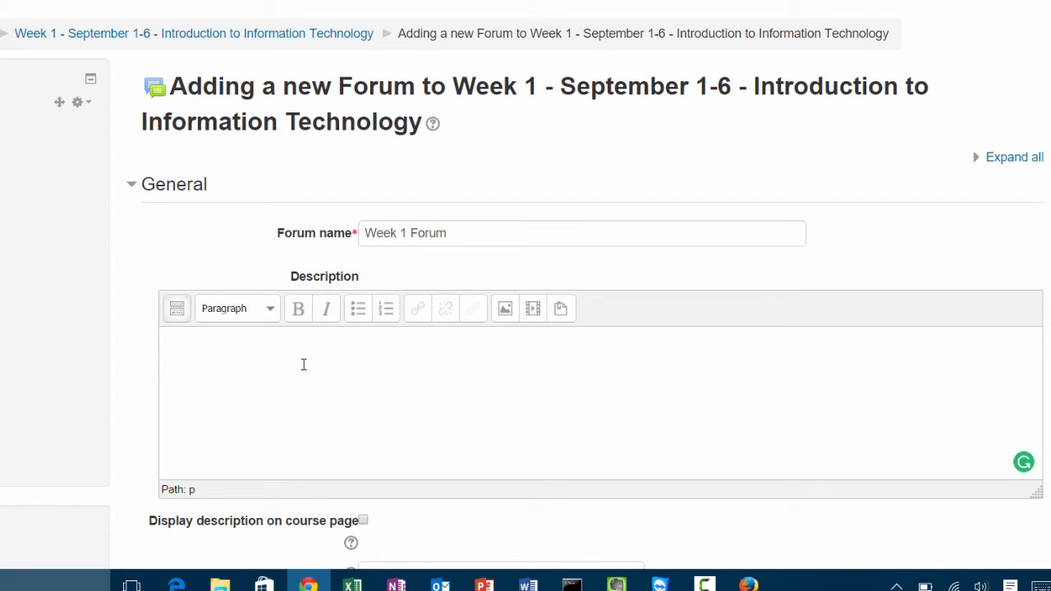
{"action": "type", "text": "Researc"}
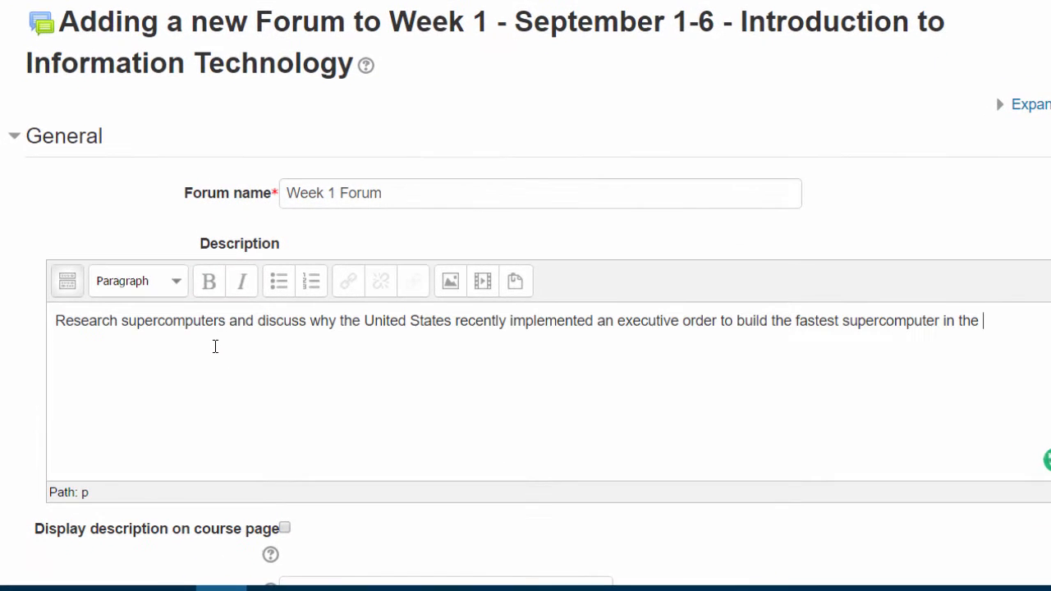
{"action": "type", "text": "world."}
Step: Review the available forum types and choose Standard forum for general use
{"action": "scroll", "coordinate": [152, 283], "scroll_direction": "down", "scroll_amount": 2}
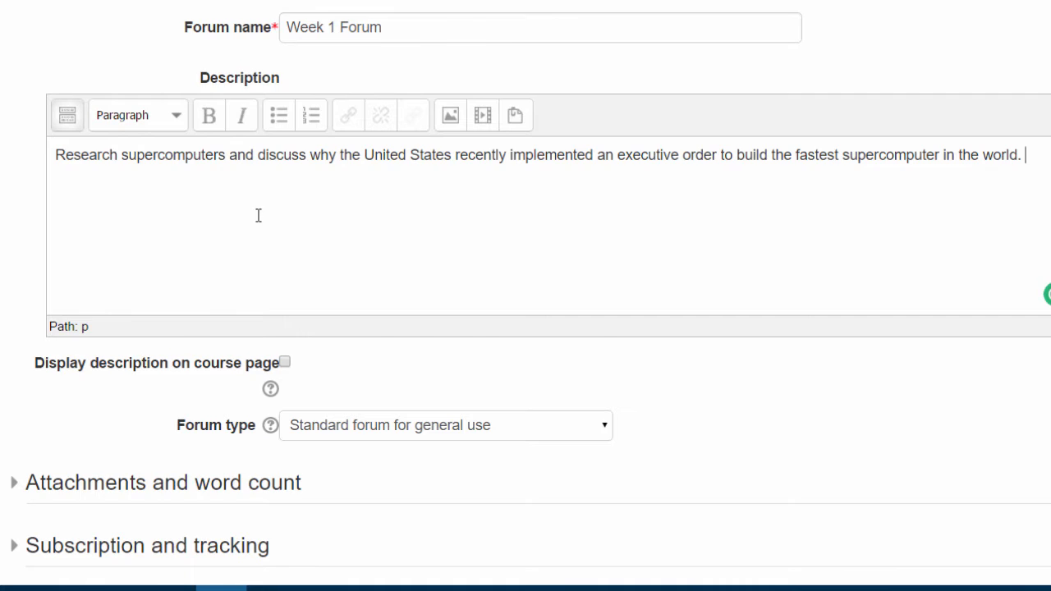
{"action": "scroll", "coordinate": [272, 386], "scroll_direction": "down", "scroll_amount": 1}
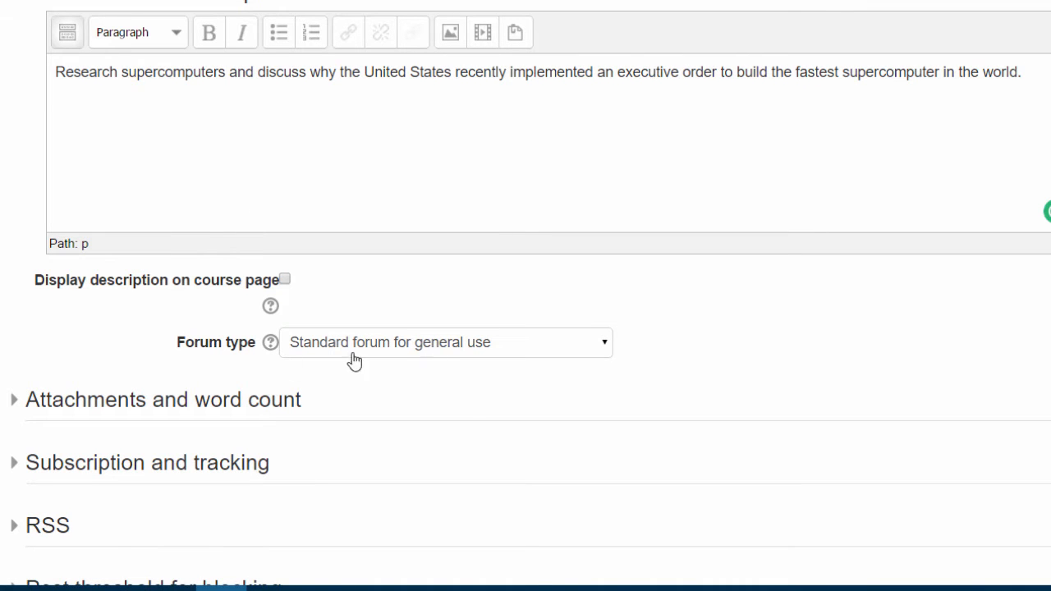
{"action": "left_click", "coordinate": [598, 353]}
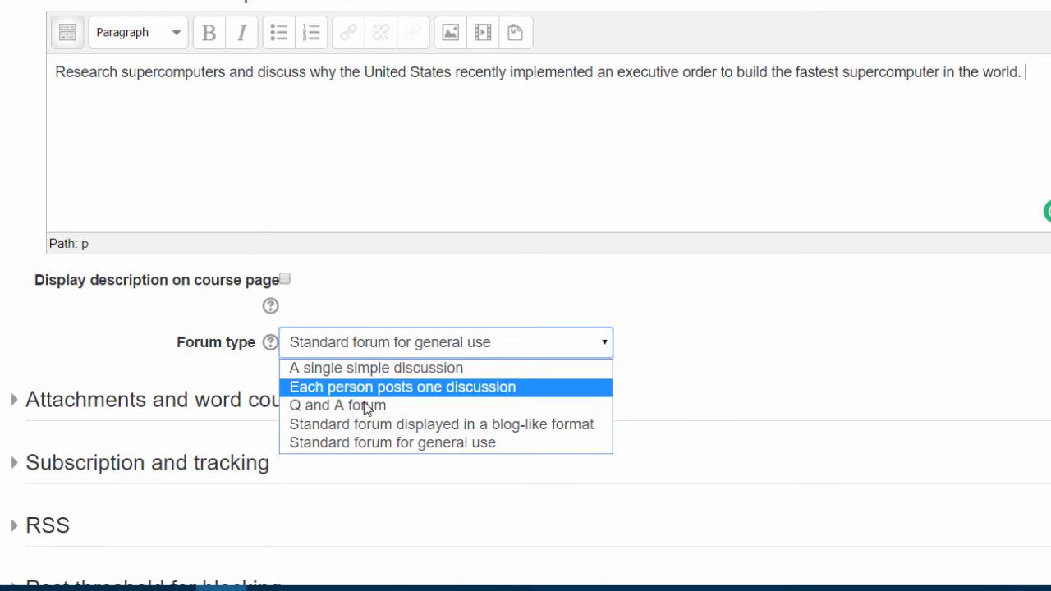
{"action": "left_click_drag", "start_coordinate": [152, 73], "coordinate": [699, 98]}
{"action": "left_click", "coordinate": [328, 156]}
{"action": "left_click", "coordinate": [363, 349]}
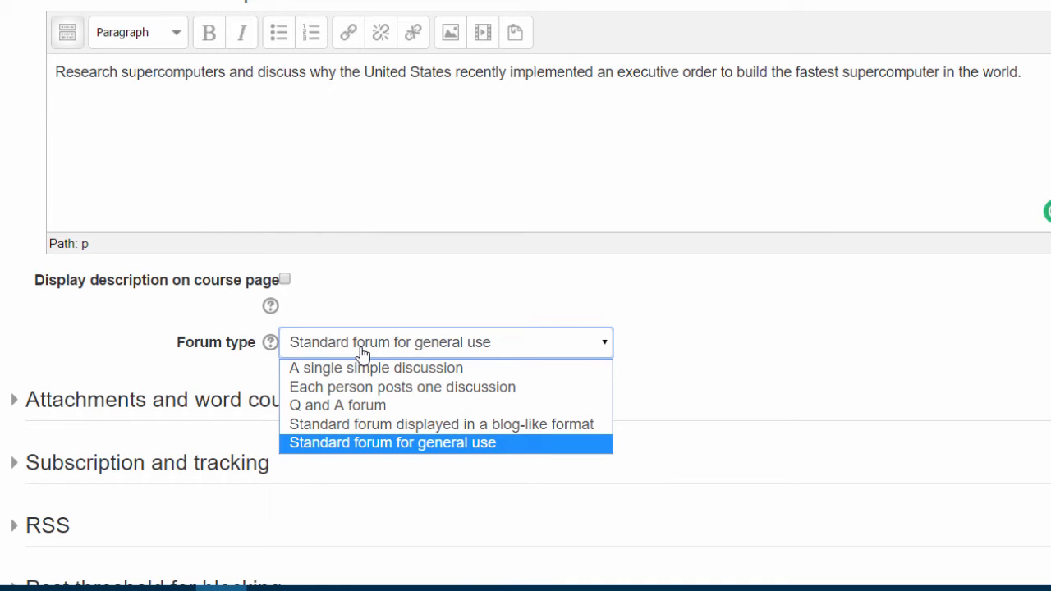
{"action": "left_click", "coordinate": [327, 448]}
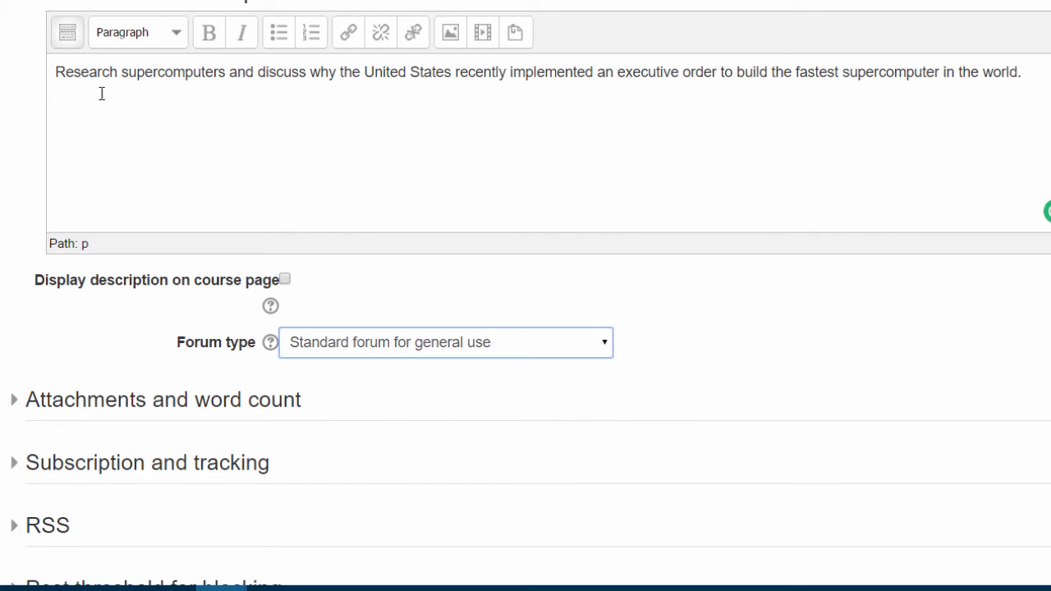
{"action": "left_click_drag", "start_coordinate": [1042, 68], "coordinate": [94, 61]}
{"action": "left_click", "coordinate": [152, 128]}
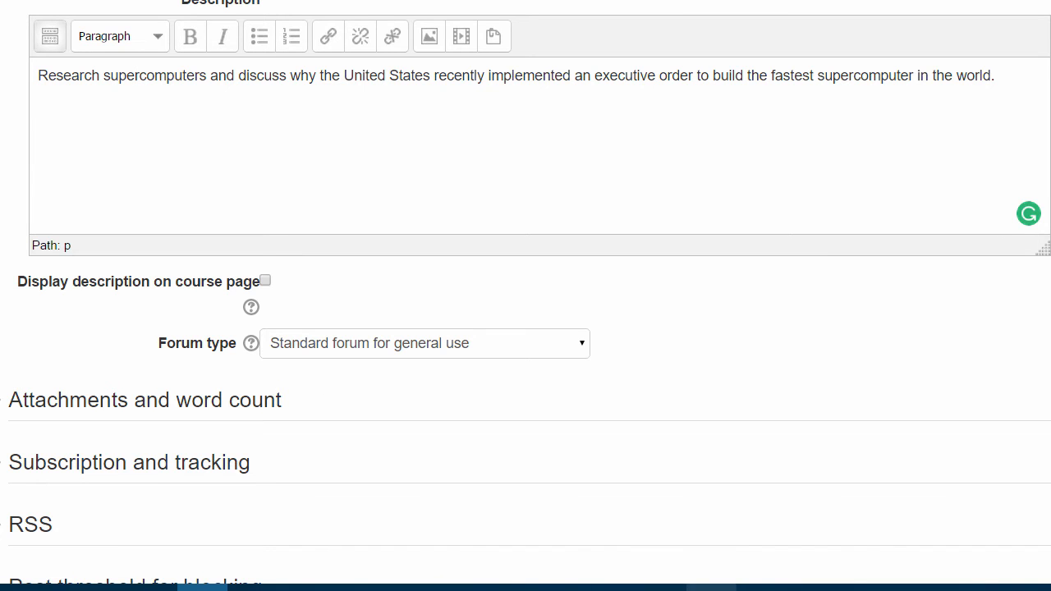
{"action": "mouse_move", "coordinate": [711, 588]}
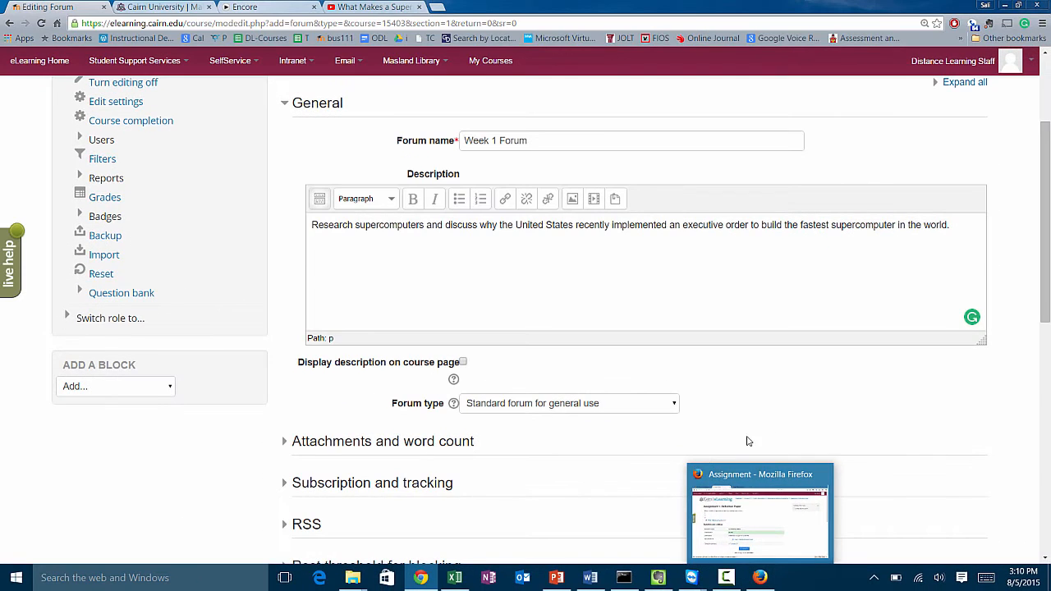
Step: Expand and examine the forum's Attachments and word count settings and its Subscription and tracking settings
{"action": "scroll", "coordinate": [752, 428], "scroll_direction": "down", "scroll_amount": 2}
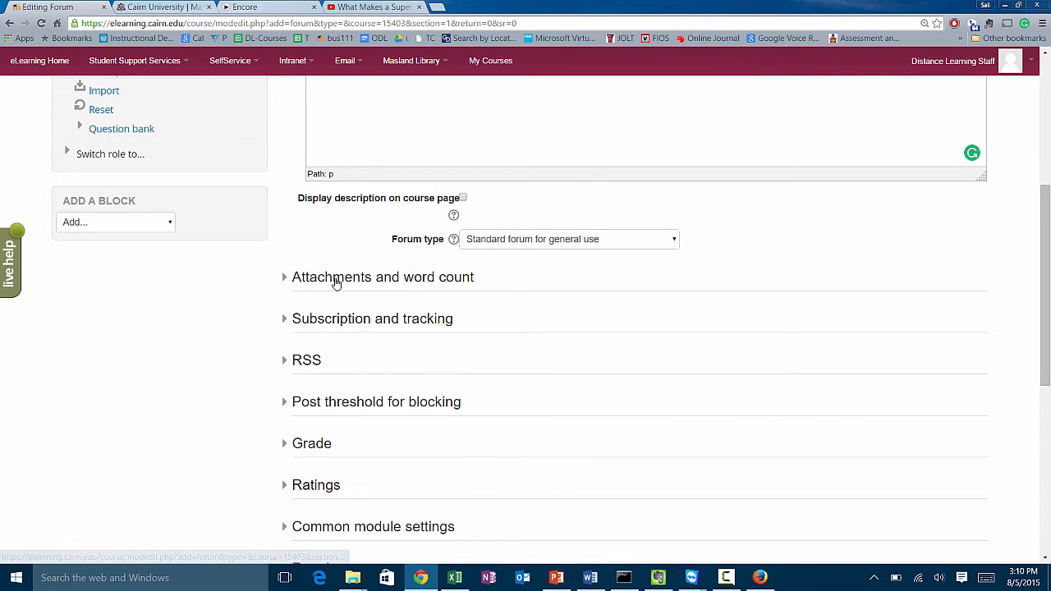
{"action": "left_click", "coordinate": [313, 281]}
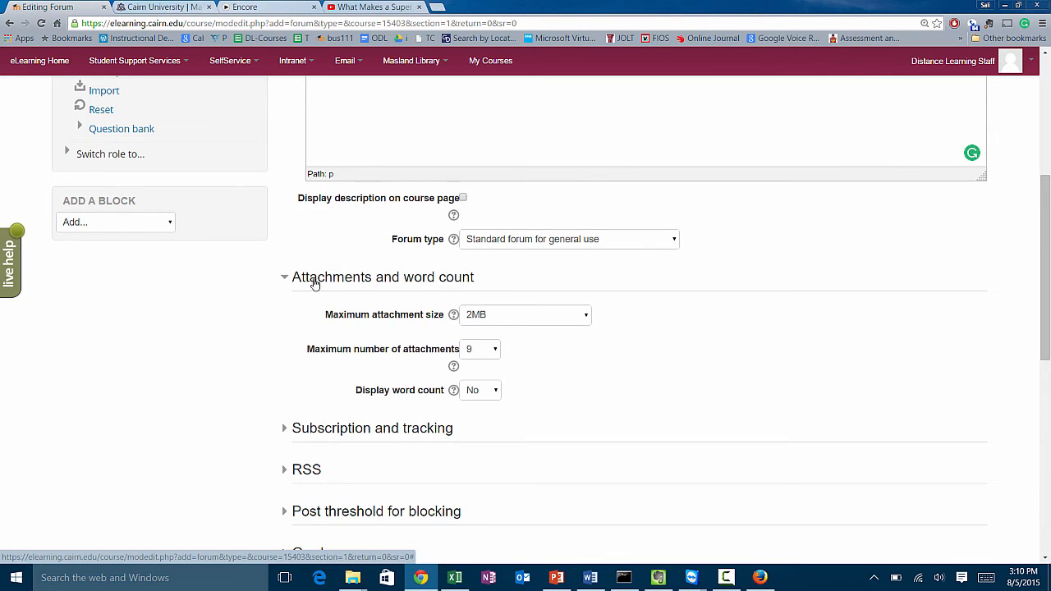
{"action": "scroll", "coordinate": [608, 414], "scroll_direction": "down", "scroll_amount": 1}
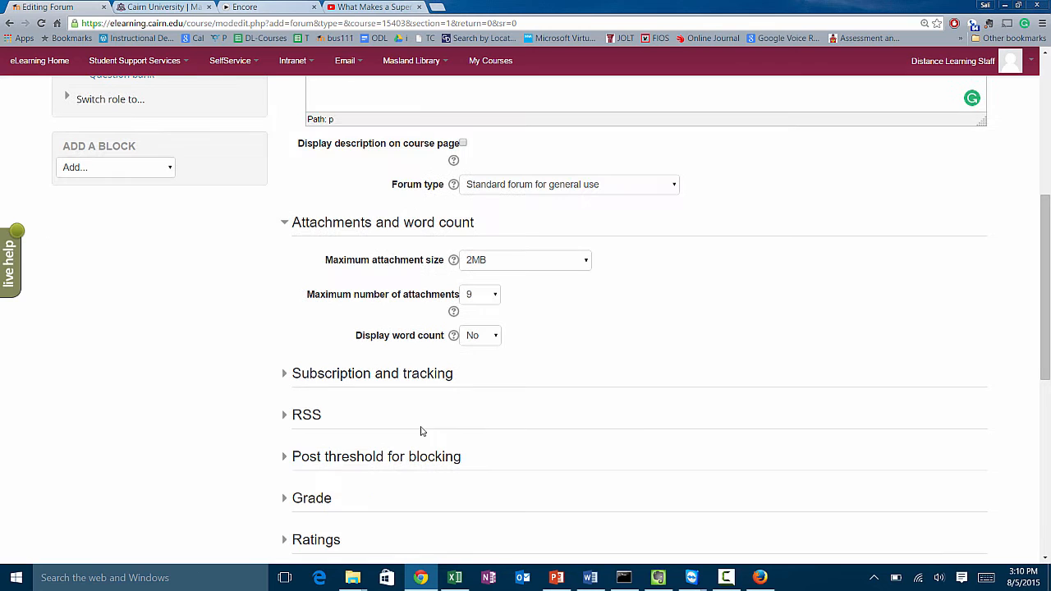
{"action": "left_click", "coordinate": [343, 374]}
{"action": "scroll", "coordinate": [528, 425], "scroll_direction": "down", "scroll_amount": 3}
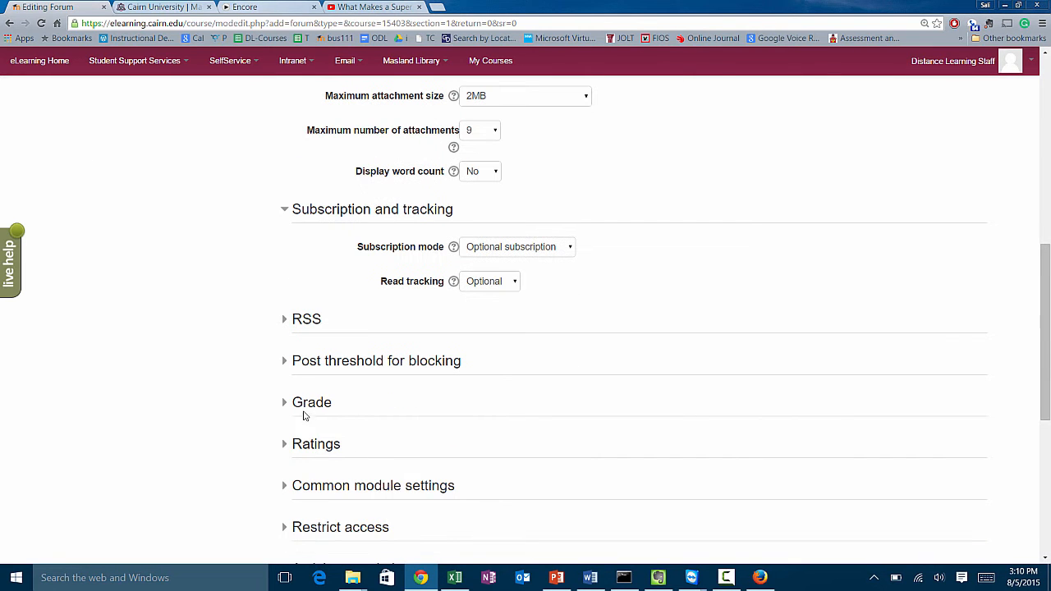
Step: Set the forum's grade category to Course Forums in the Grade settings
{"action": "left_click", "coordinate": [308, 406]}
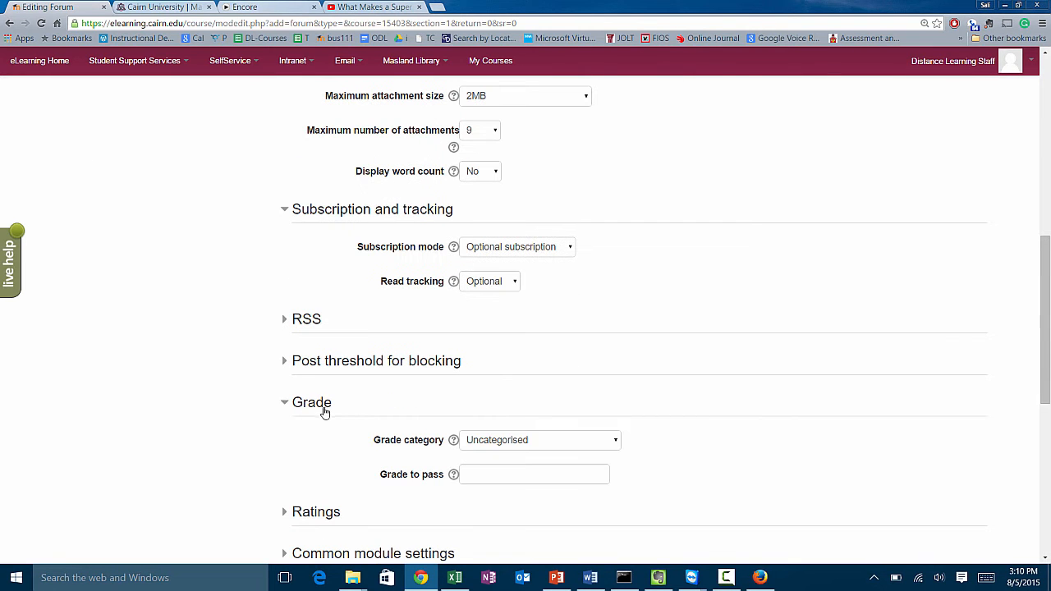
{"action": "left_click", "coordinate": [493, 446]}
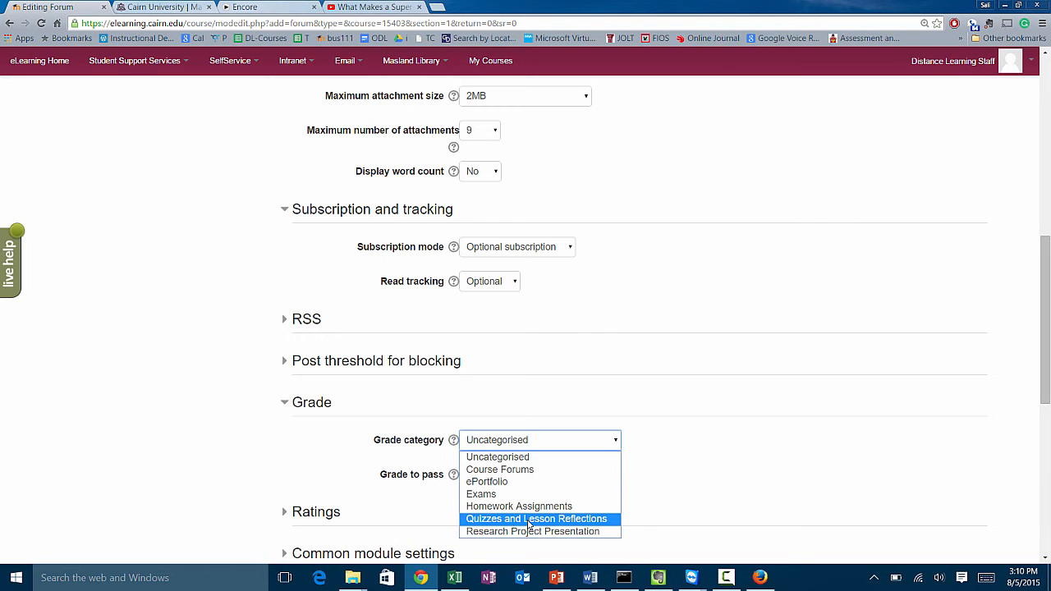
{"action": "left_click", "coordinate": [522, 471]}
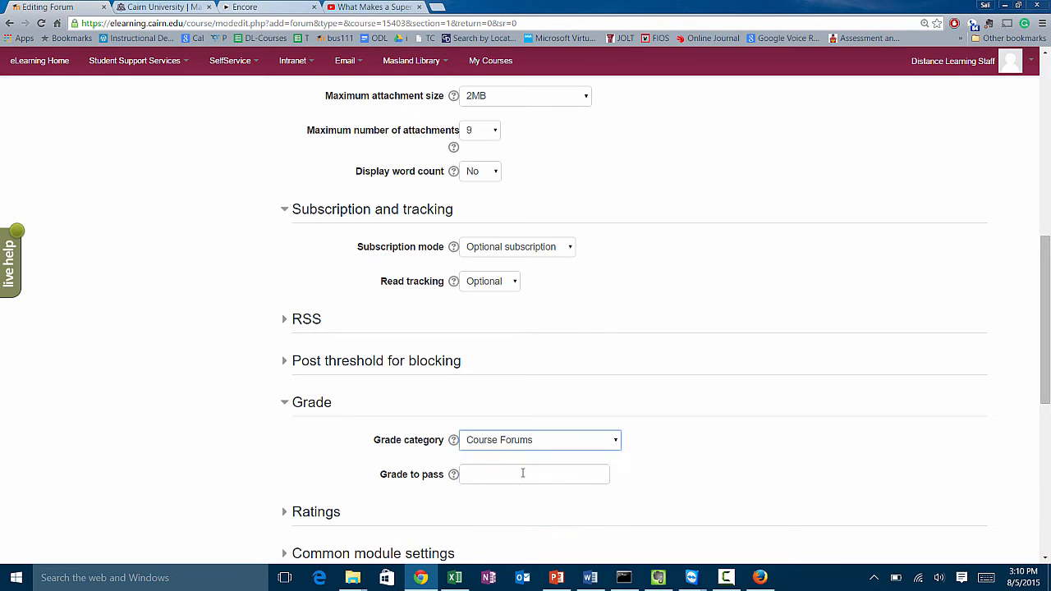
Step: Set the aggregate type in the forum's Ratings settings to Average of ratings
{"action": "left_click", "coordinate": [322, 457]}
{"action": "scroll", "coordinate": [306, 462], "scroll_direction": "down", "scroll_amount": 1}
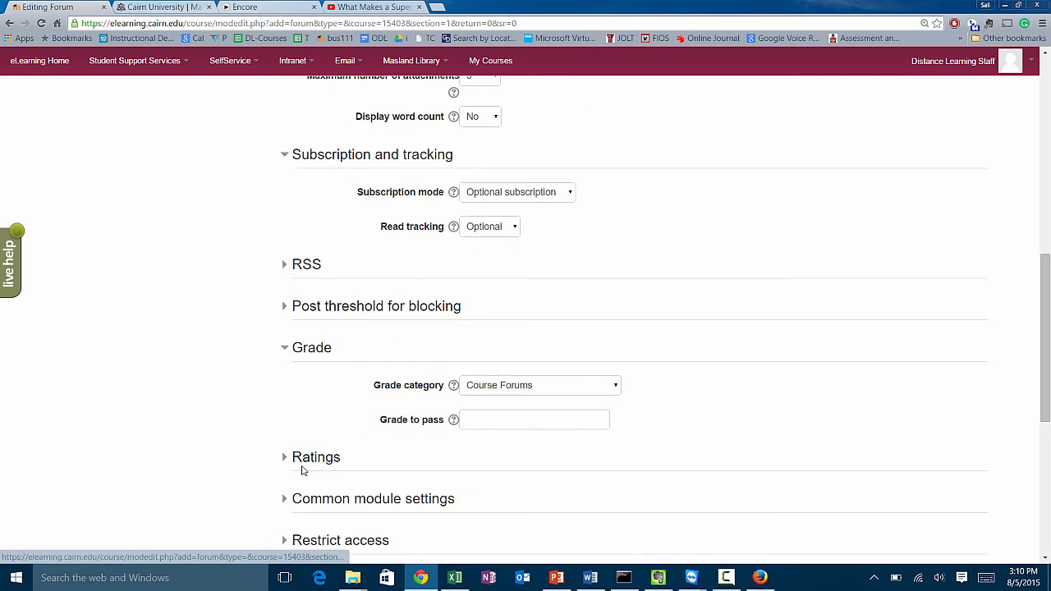
{"action": "left_click", "coordinate": [292, 464]}
{"action": "scroll", "coordinate": [460, 493], "scroll_direction": "down", "scroll_amount": 2}
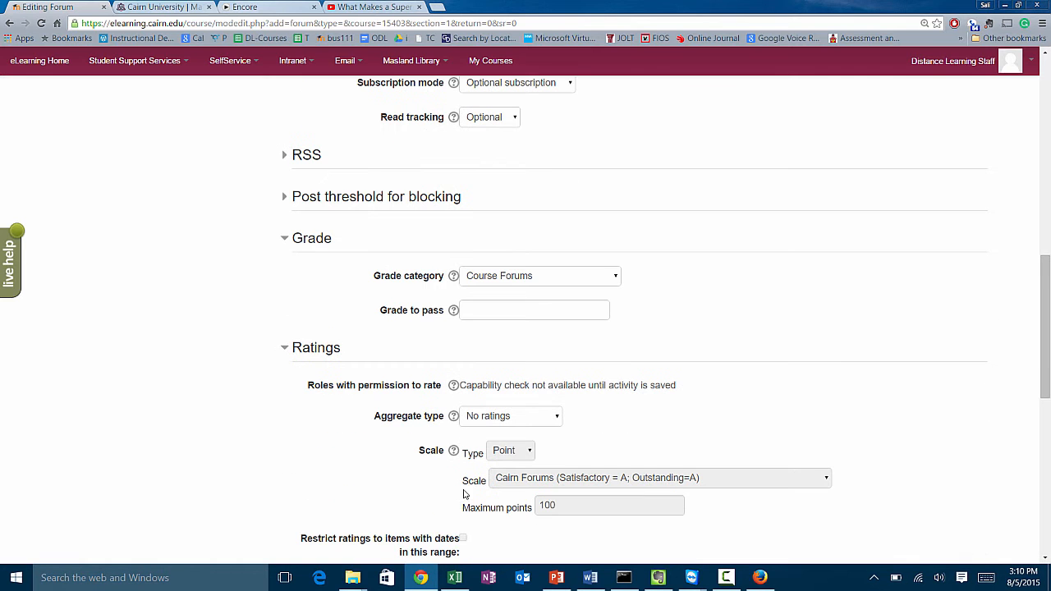
{"action": "left_click", "coordinate": [503, 422]}
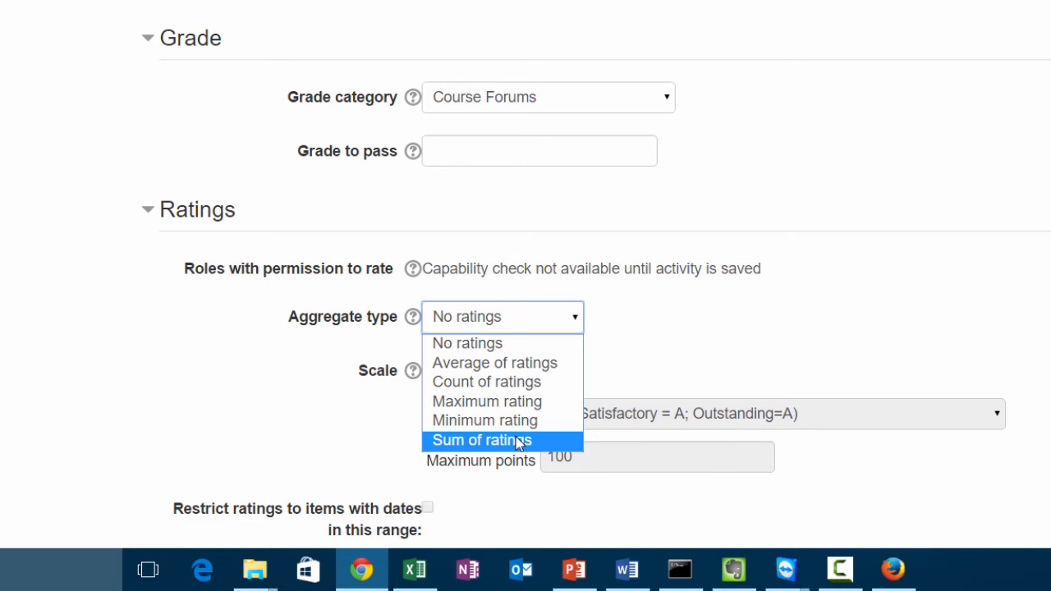
{"action": "left_click", "coordinate": [503, 366]}
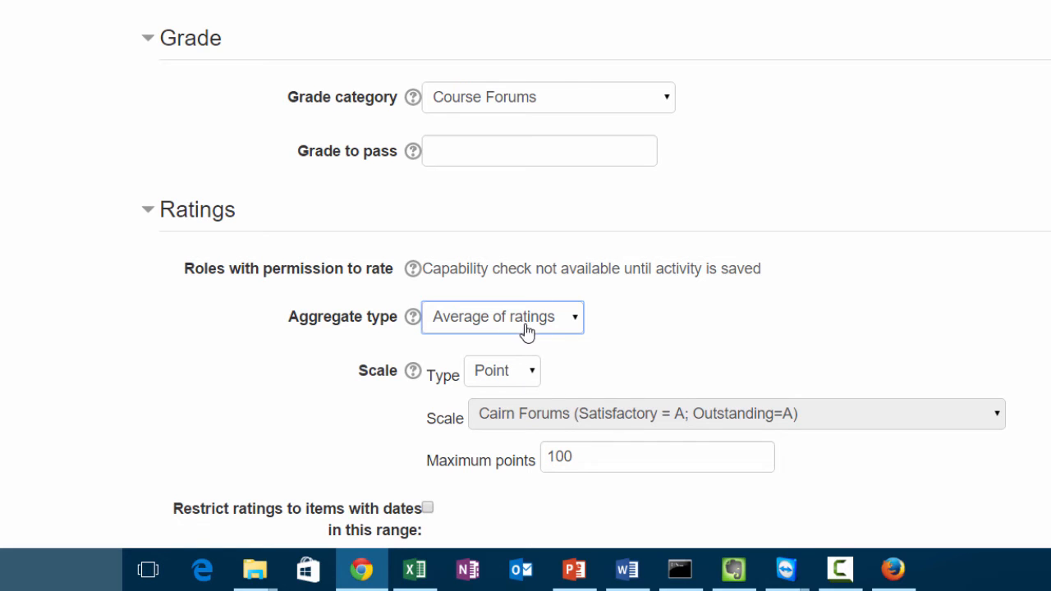
Step: Switch the rating scale type to Scale and review the available Cairn Forums scales
{"action": "left_click", "coordinate": [521, 375]}
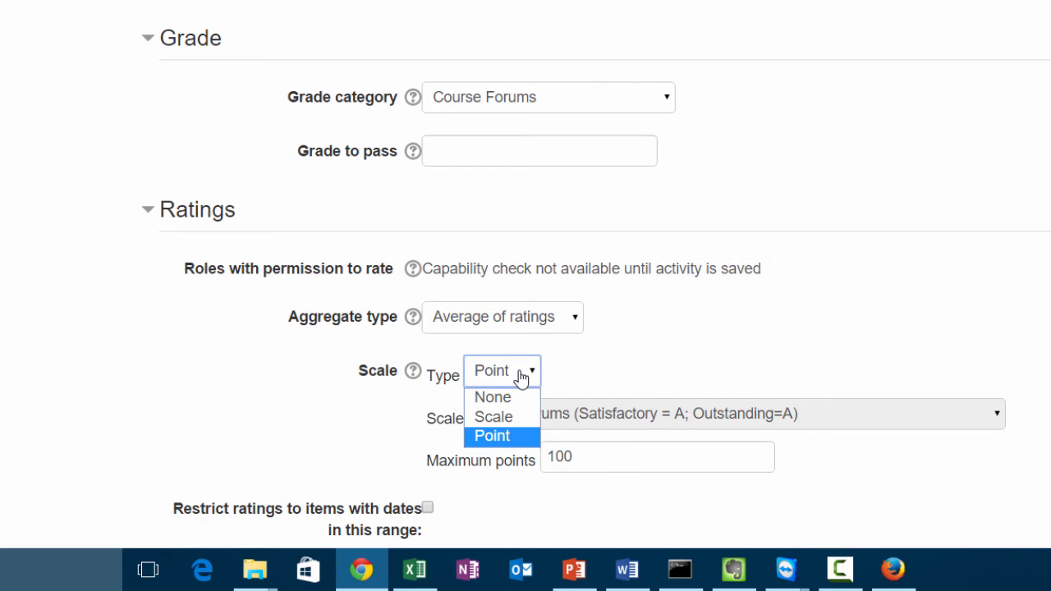
{"action": "left_click", "coordinate": [595, 468]}
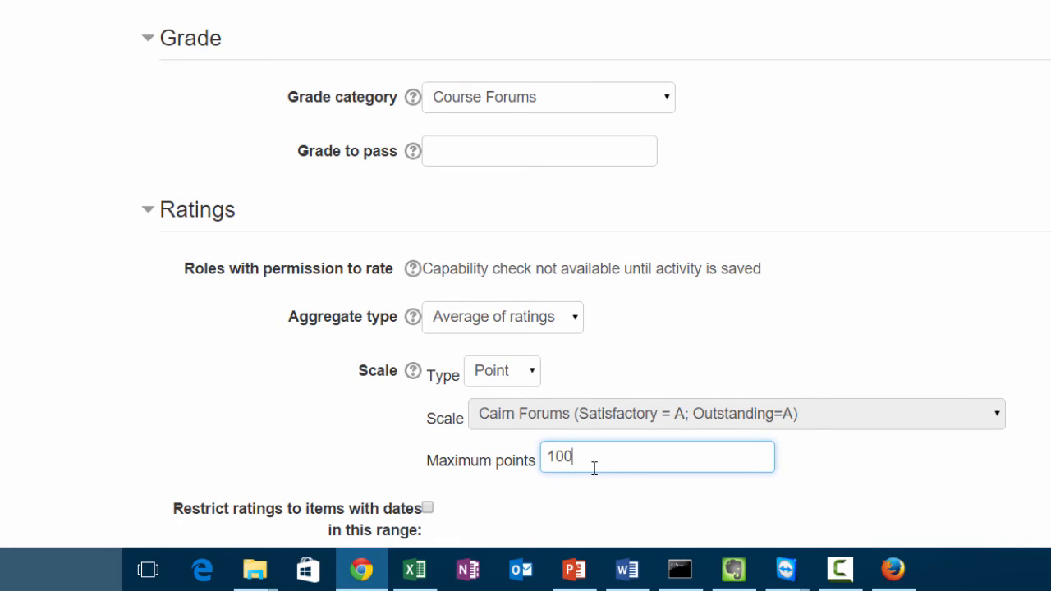
{"action": "left_click", "coordinate": [533, 374]}
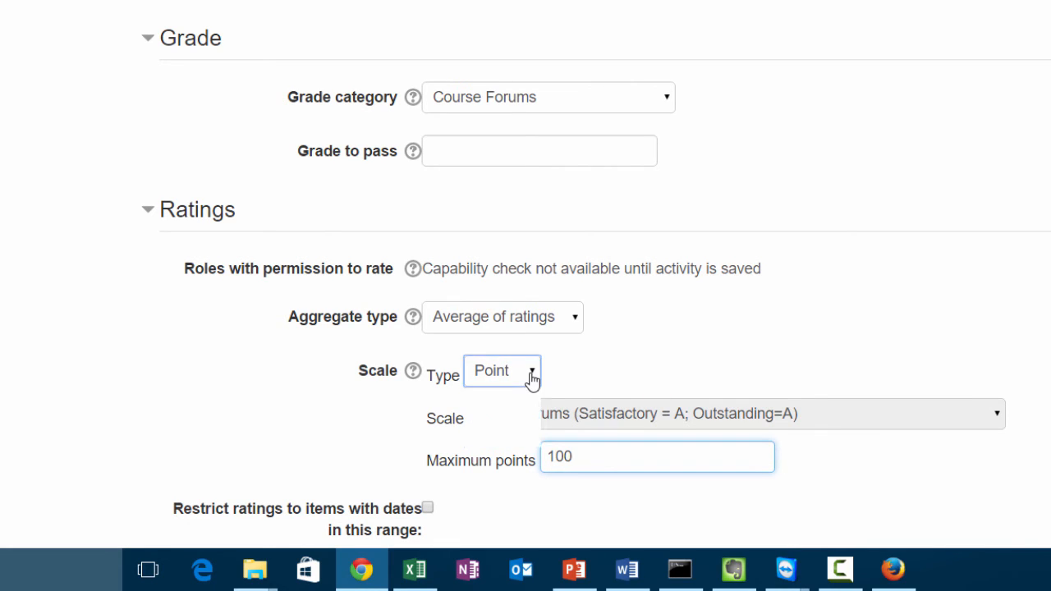
{"action": "left_click", "coordinate": [503, 417]}
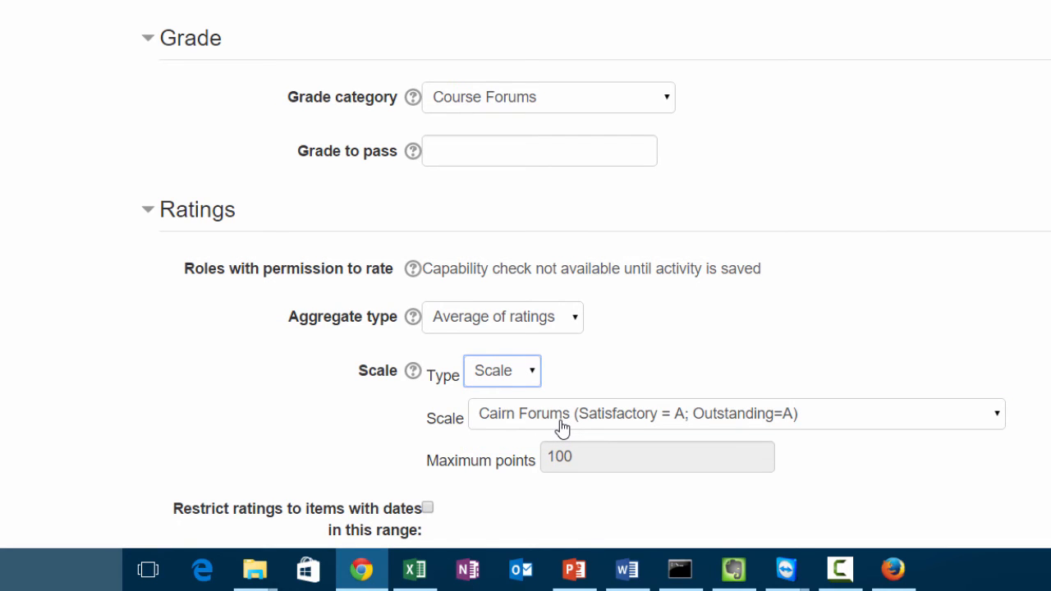
{"action": "left_click", "coordinate": [562, 428]}
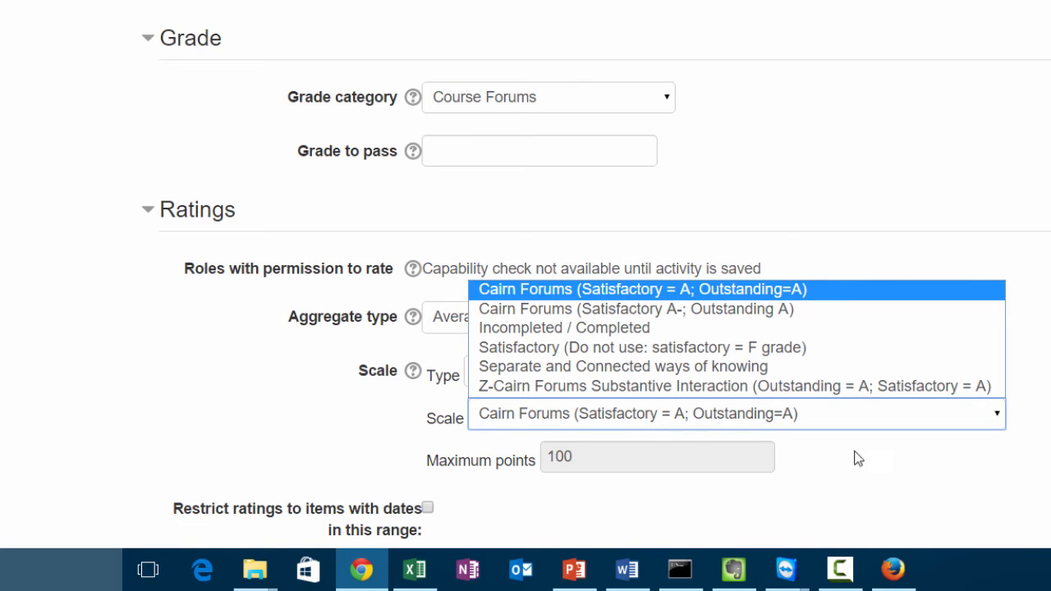
{"action": "left_click", "coordinate": [902, 501]}
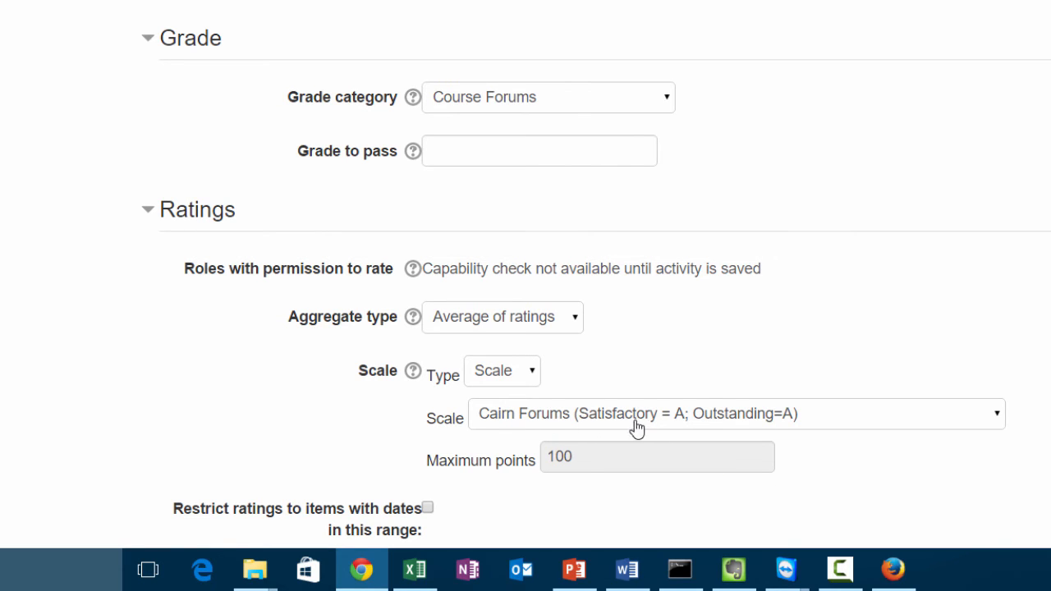
Step: Set the rating scale type to Point, keeping 100 as the maximum points
{"action": "left_click", "coordinate": [531, 370]}
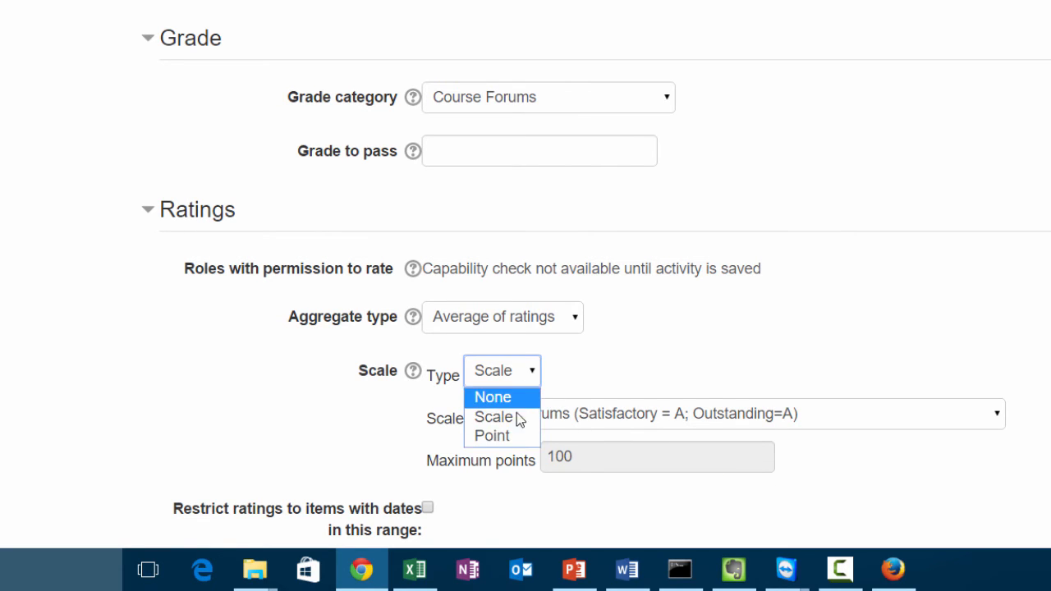
{"action": "left_click", "coordinate": [518, 413]}
{"action": "key", "text": "Down"}
{"action": "left_click", "coordinate": [617, 459]}
Step: Review the forum's Activity completion settings, then save the forum and return to the course page
{"action": "scroll", "coordinate": [722, 478], "scroll_direction": "down", "scroll_amount": 2}
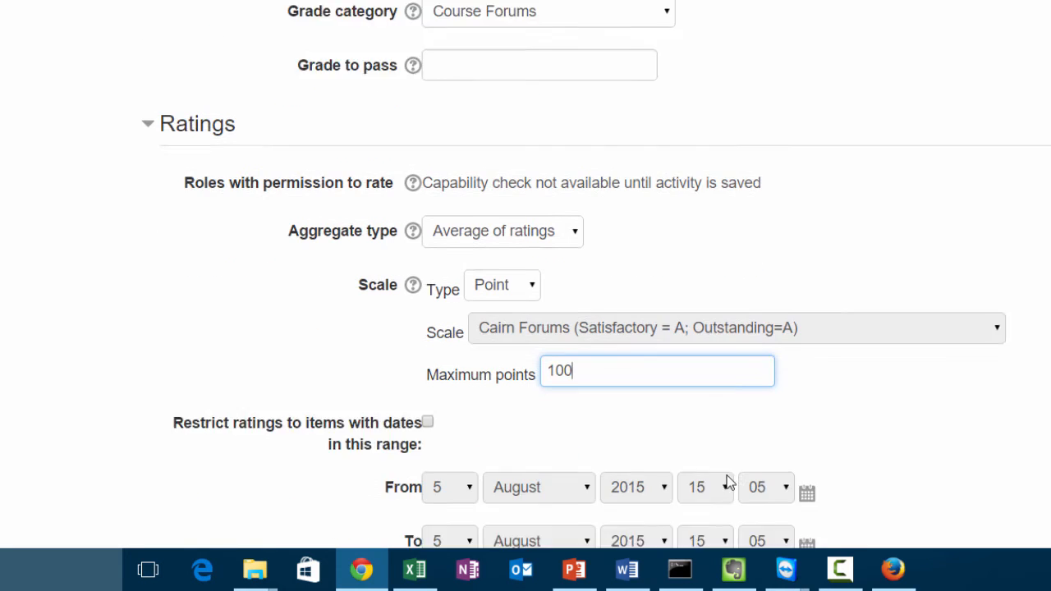
{"action": "scroll", "coordinate": [699, 475], "scroll_direction": "down", "scroll_amount": 2}
{"action": "scroll", "coordinate": [312, 435], "scroll_direction": "down", "scroll_amount": 2}
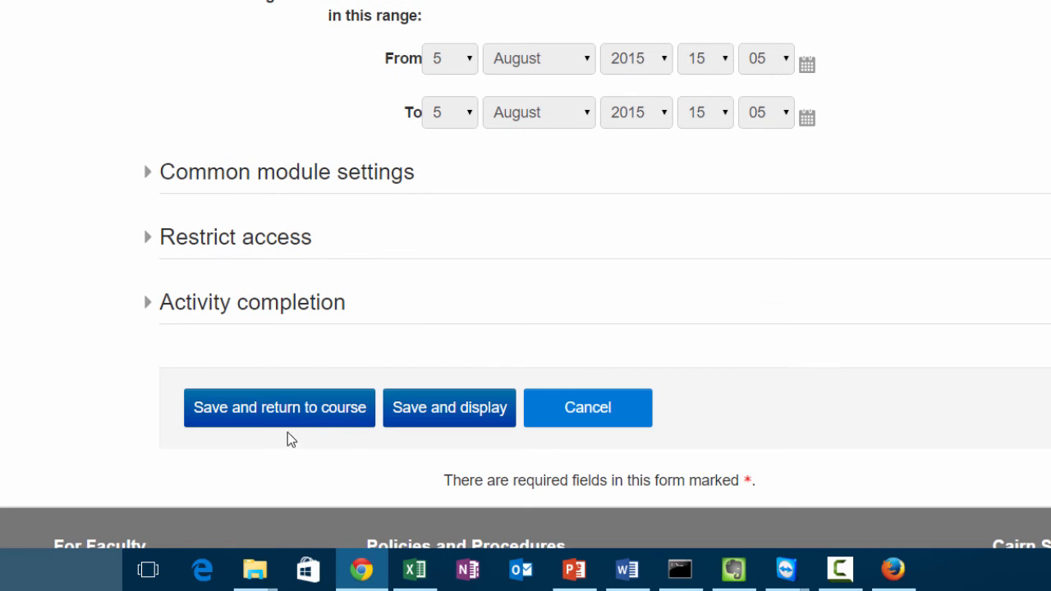
{"action": "left_click", "coordinate": [188, 310]}
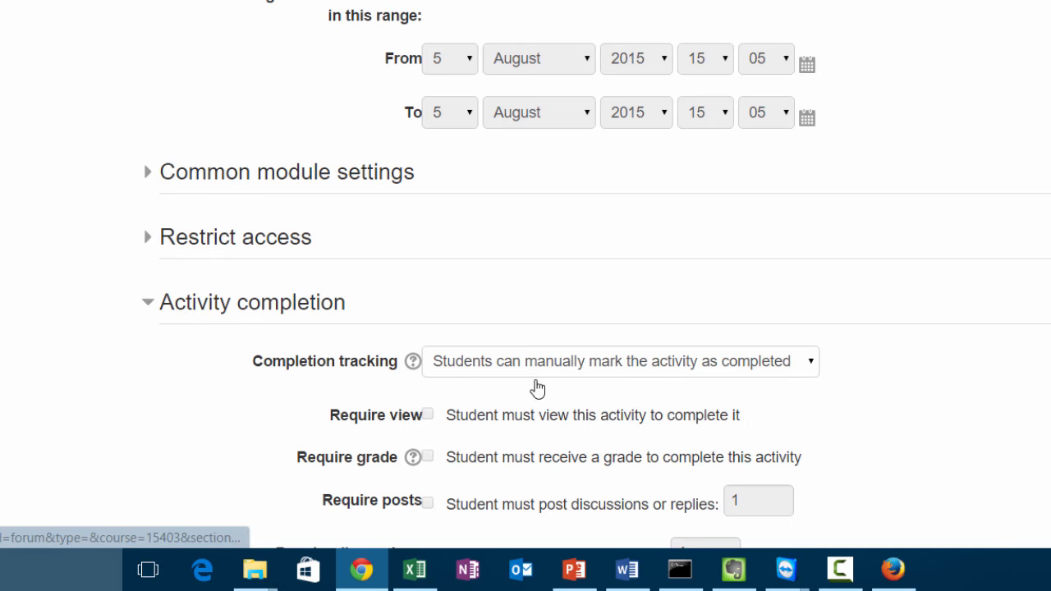
{"action": "scroll", "coordinate": [599, 469], "scroll_direction": "down", "scroll_amount": 2}
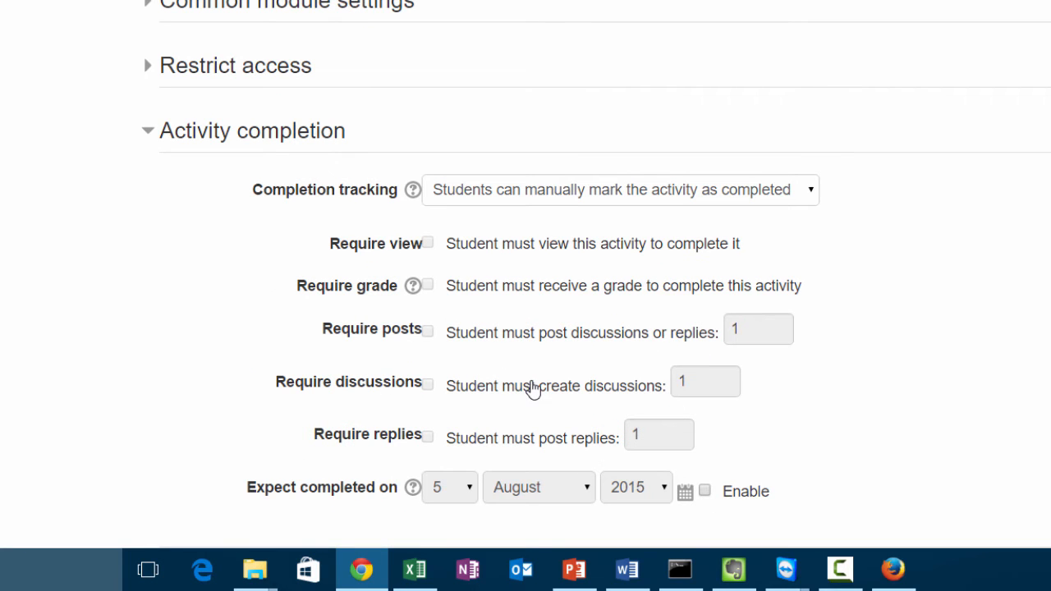
{"action": "scroll", "coordinate": [472, 343], "scroll_direction": "down", "scroll_amount": 2}
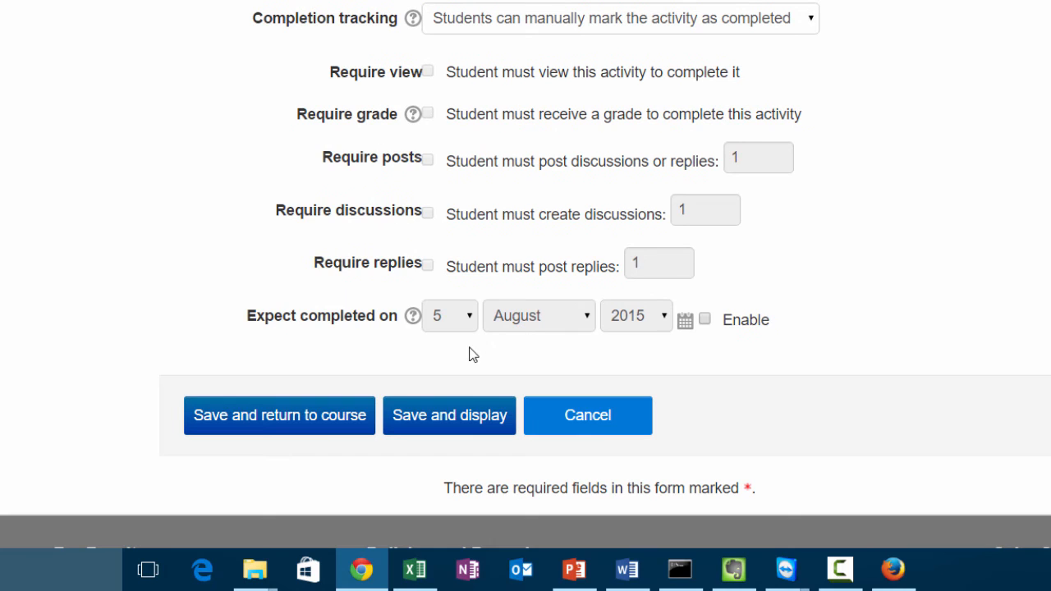
{"action": "left_click", "coordinate": [331, 425]}
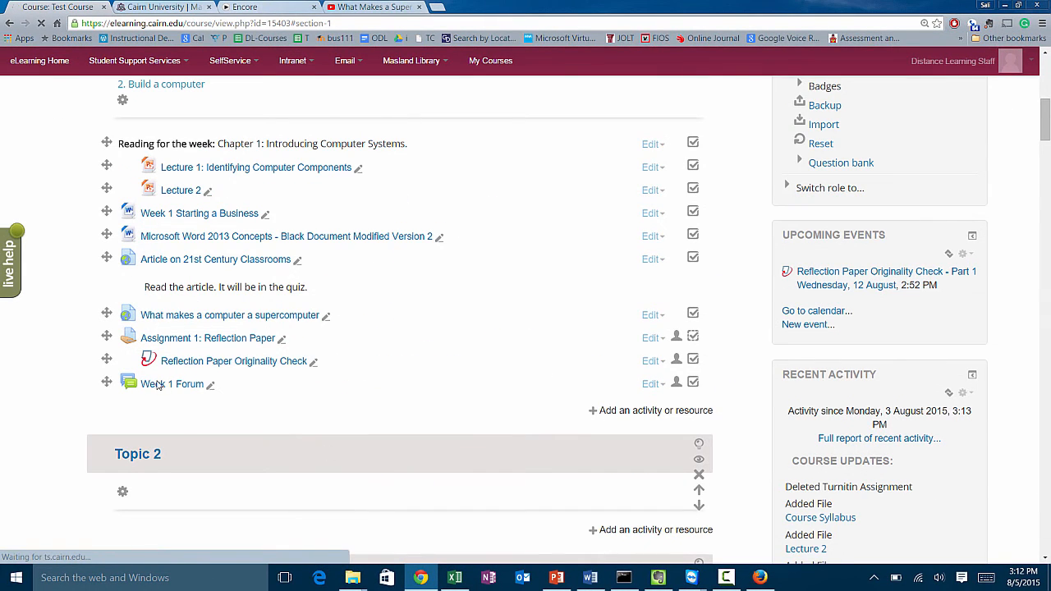
Step: Open the new Week 1 Forum from the course page and examine its description
{"action": "left_click", "coordinate": [167, 281]}
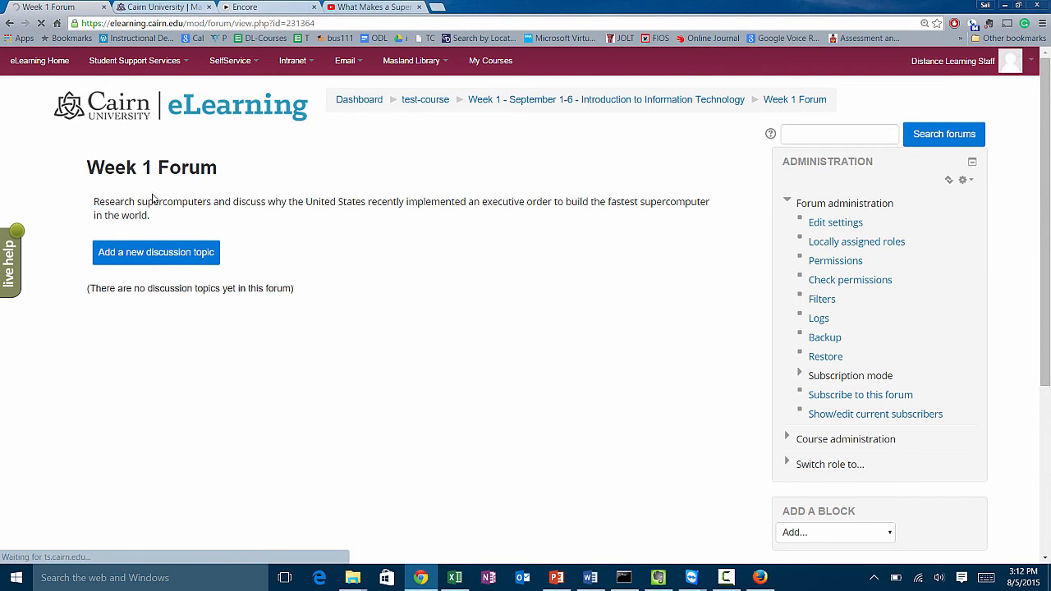
{"action": "mouse_move", "coordinate": [141, 201]}
{"action": "left_mouse_down"}
{"action": "mouse_move", "coordinate": [186, 215]}
{"action": "mouse_move", "coordinate": [96, 202]}
{"action": "mouse_move", "coordinate": [122, 203]}
{"action": "left_mouse_up"}
{"action": "left_click", "coordinate": [164, 218]}
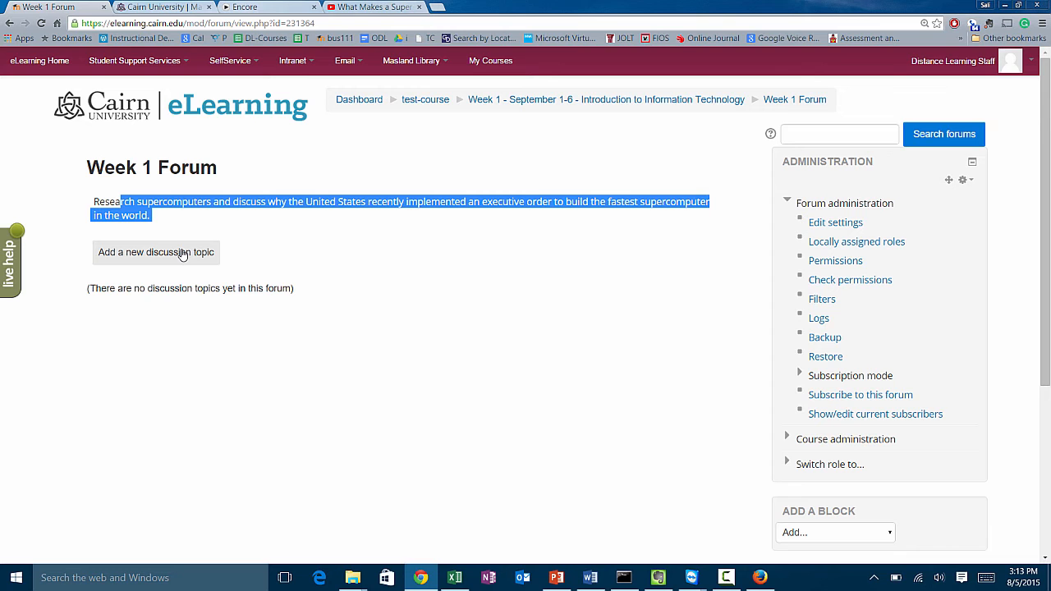
Step: Switch to the student session in Firefox and open the Week 1 Forum from the test-course page
{"action": "left_click", "coordinate": [756, 580]}
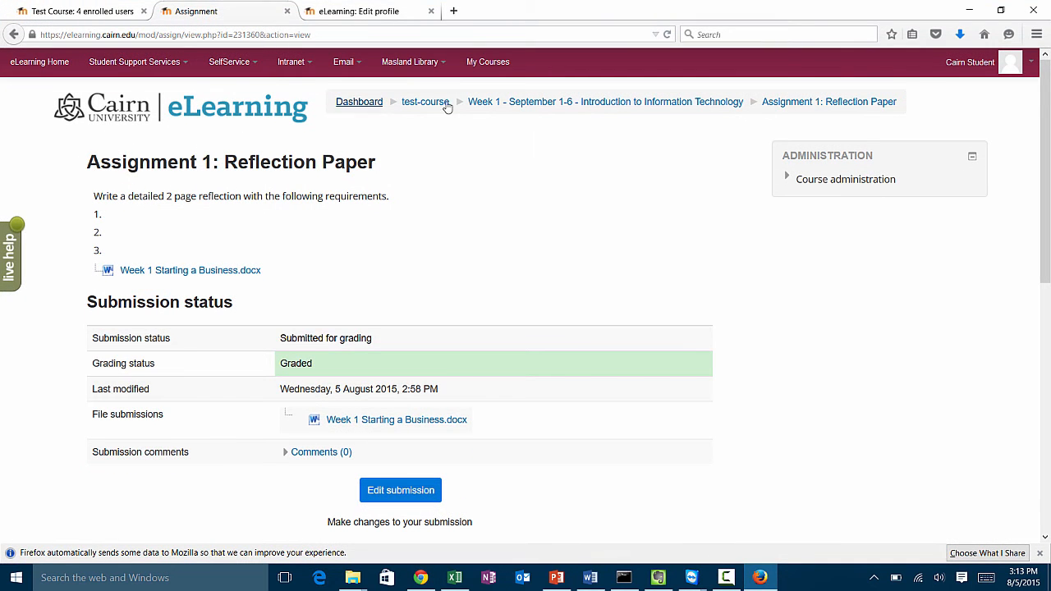
{"action": "left_click", "coordinate": [433, 105]}
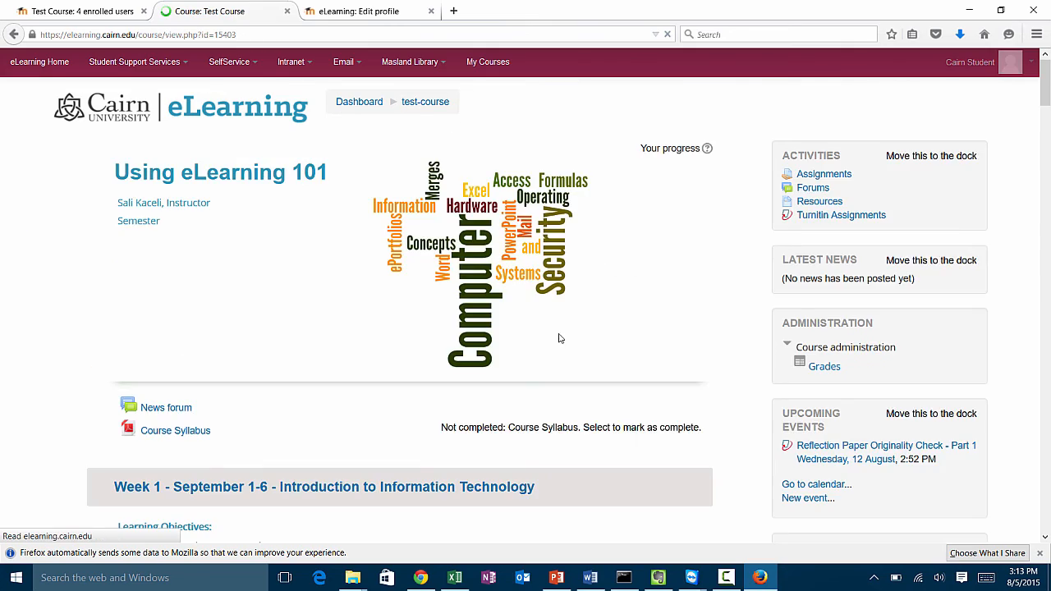
{"action": "scroll", "coordinate": [474, 361], "scroll_direction": "down", "scroll_amount": 10}
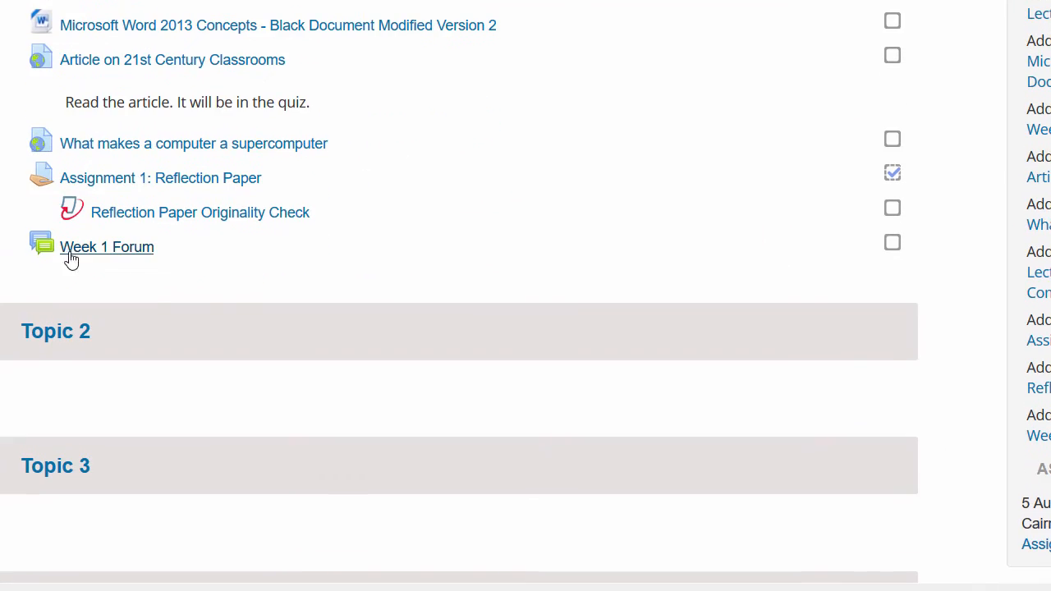
{"action": "left_click", "coordinate": [83, 252]}
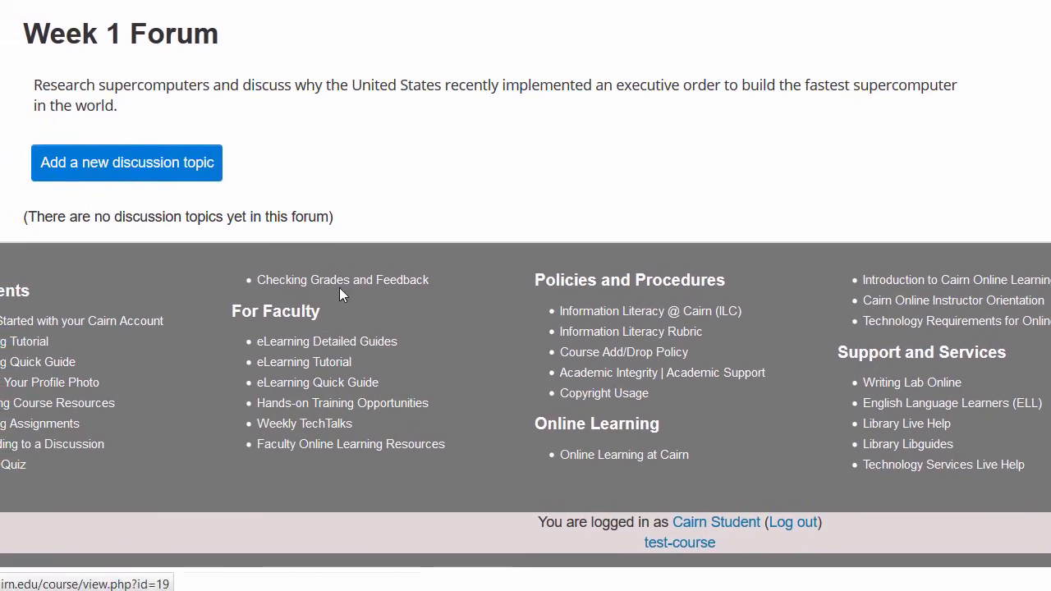
Step: Post a new discussion topic with the student's full name as the subject and "My response here." as the message
{"action": "left_click", "coordinate": [153, 177]}
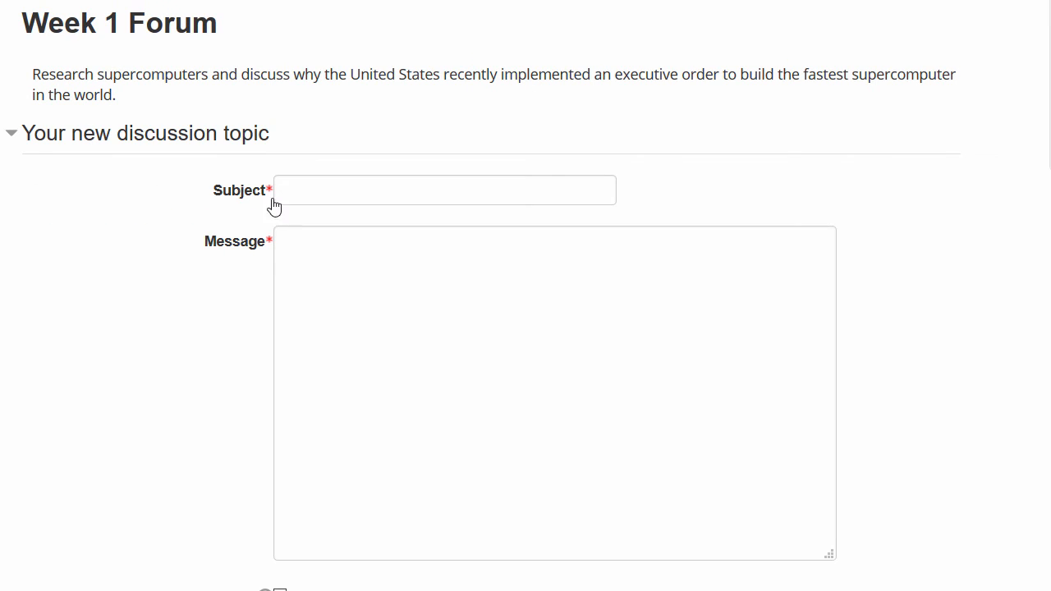
{"action": "left_click", "coordinate": [314, 191]}
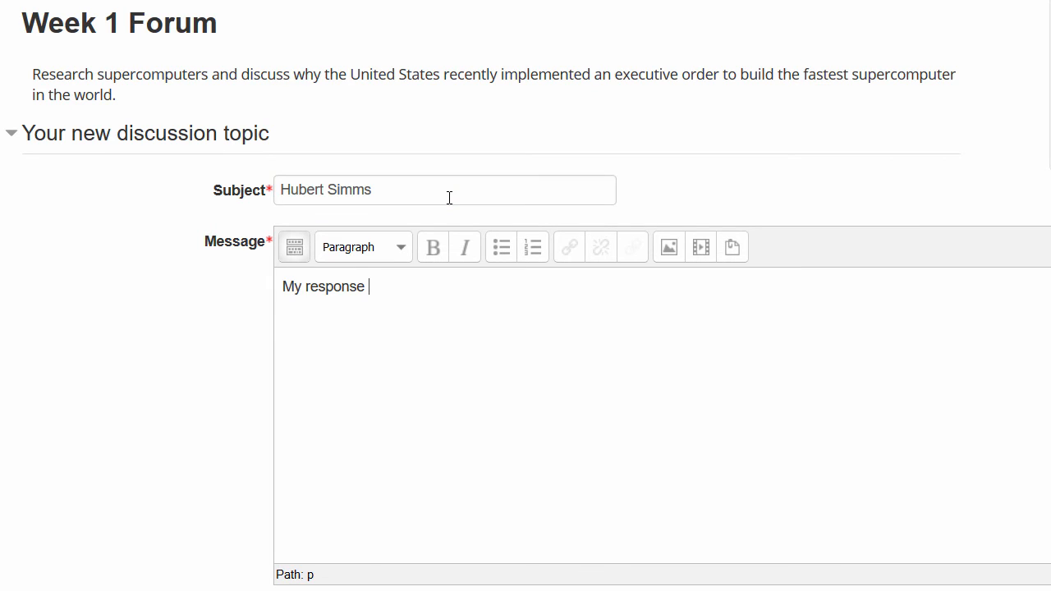
{"action": "type", "text": "here."}
{"action": "scroll", "coordinate": [487, 348], "scroll_direction": "down", "scroll_amount": 3}
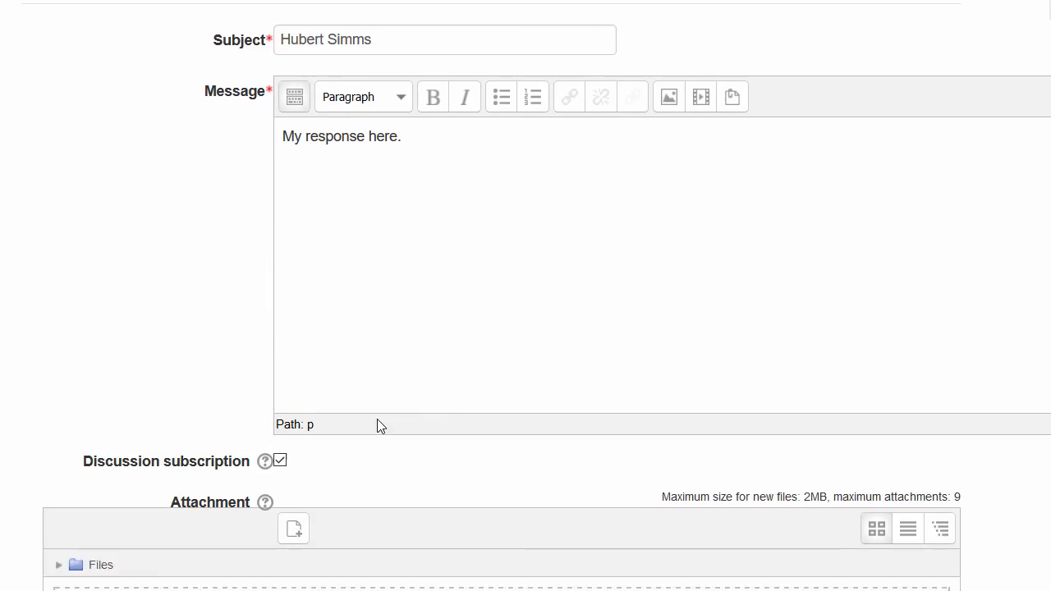
{"action": "scroll", "coordinate": [297, 428], "scroll_direction": "down", "scroll_amount": 4}
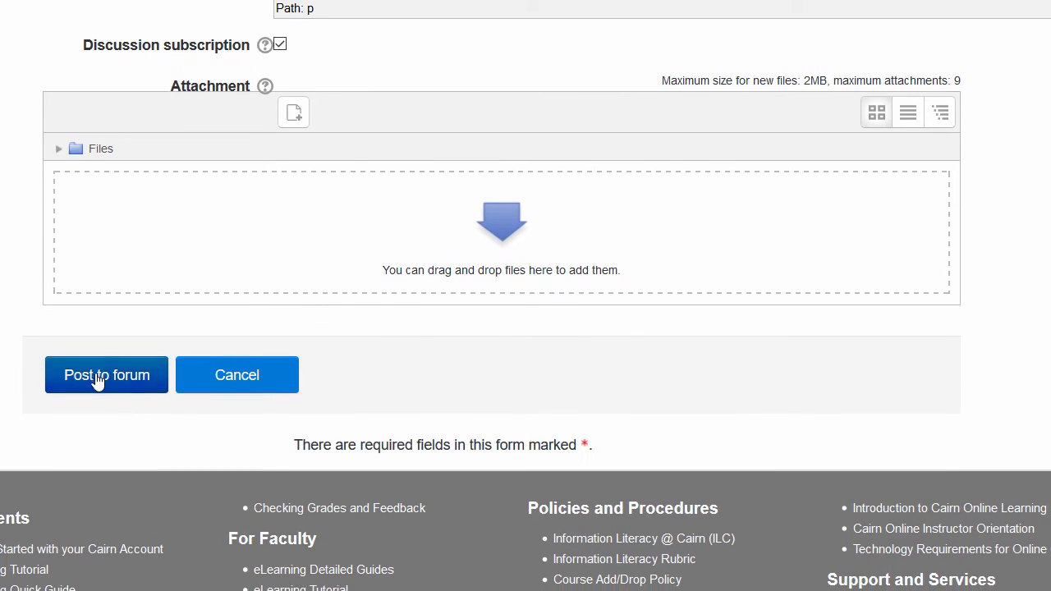
{"action": "left_click", "coordinate": [97, 379]}
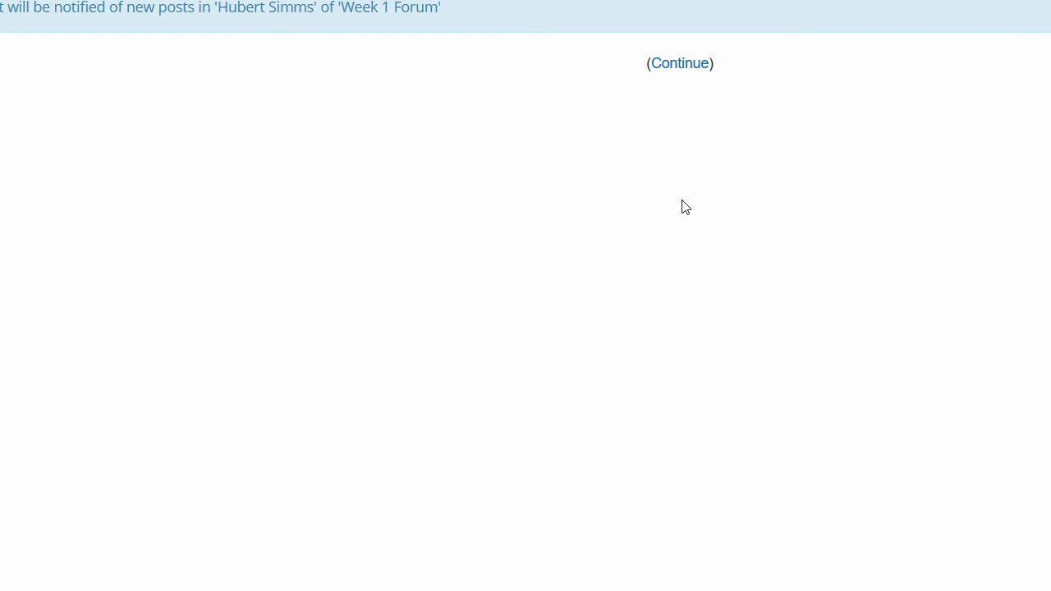
{"action": "left_click", "coordinate": [685, 74]}
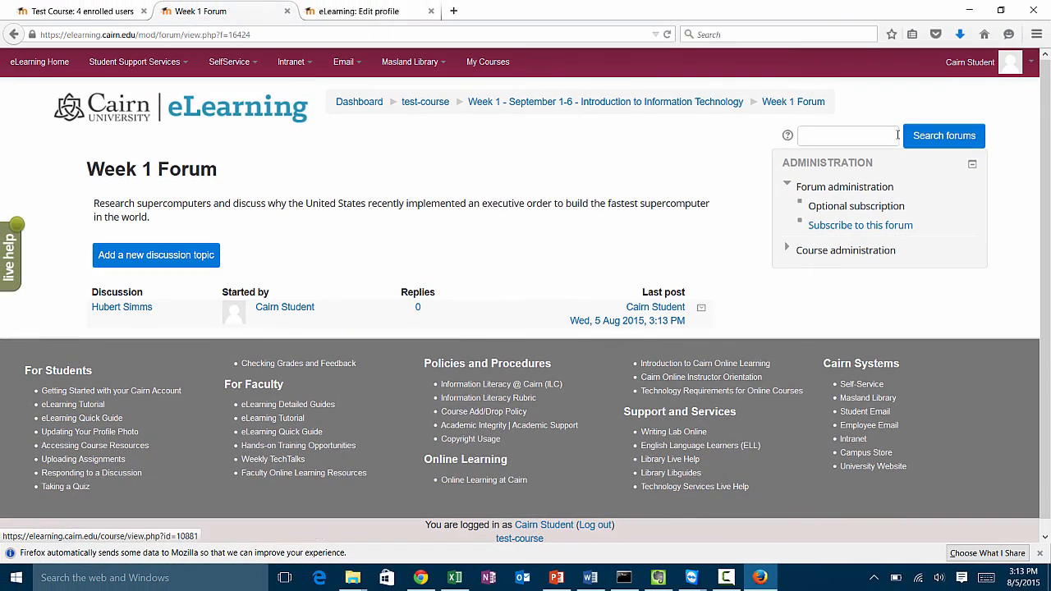
Step: Return to the instructor session in Chrome, refresh the Week 1 Forum and open the student's discussion
{"action": "left_click", "coordinate": [967, 15]}
{"action": "left_click", "coordinate": [393, 332]}
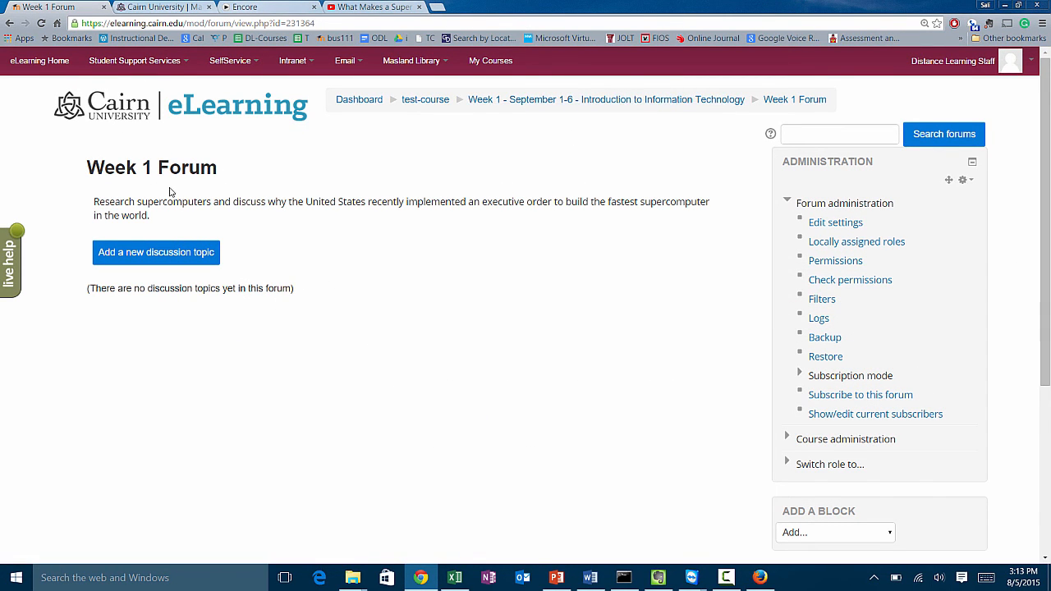
{"action": "left_click", "coordinate": [41, 22]}
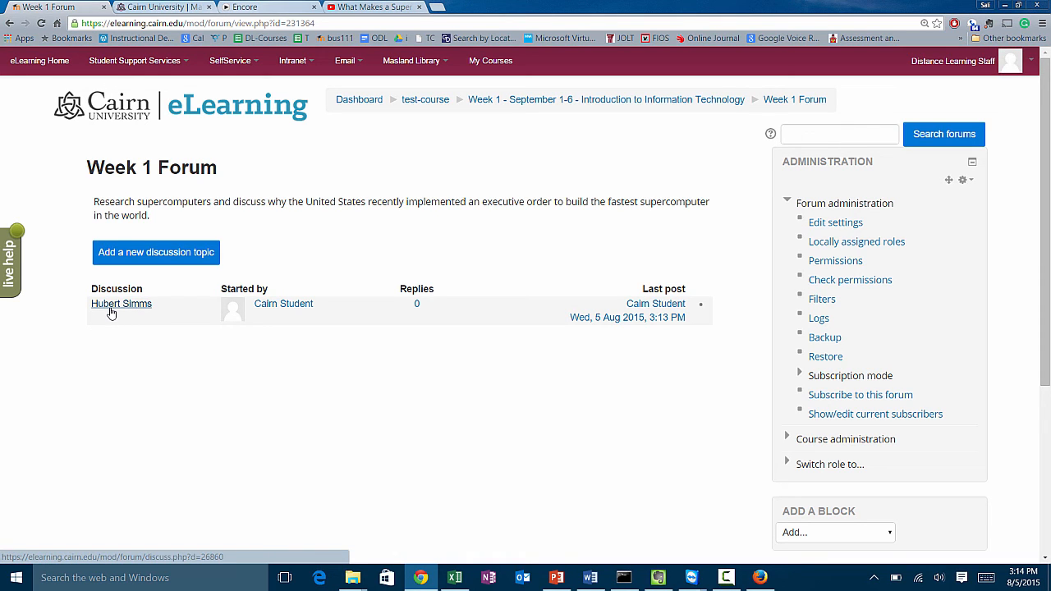
{"action": "left_click", "coordinate": [111, 310]}
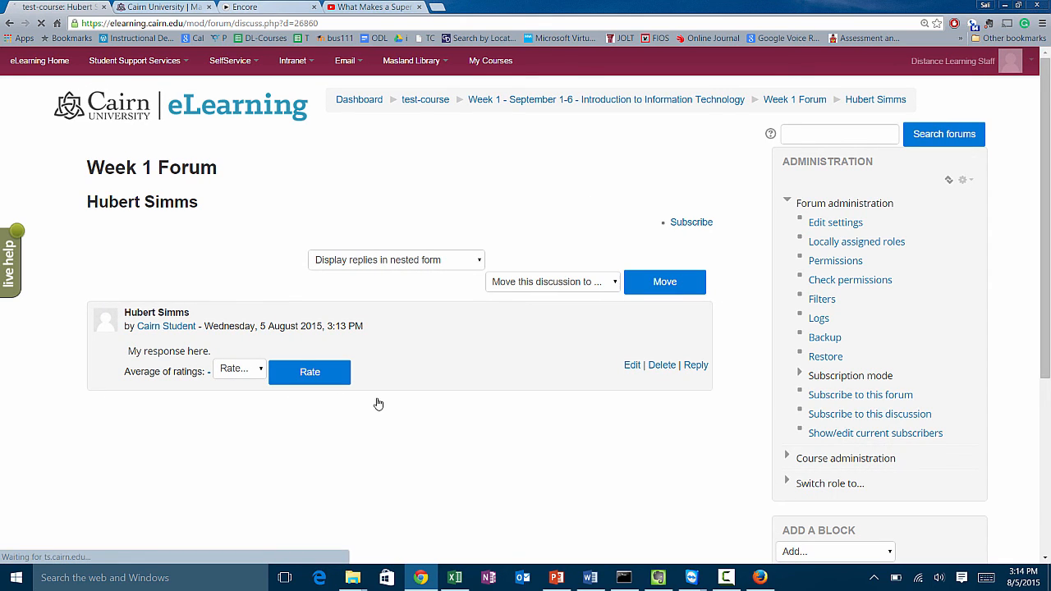
Step: Rate the student's post 87
{"action": "left_click", "coordinate": [257, 371]}
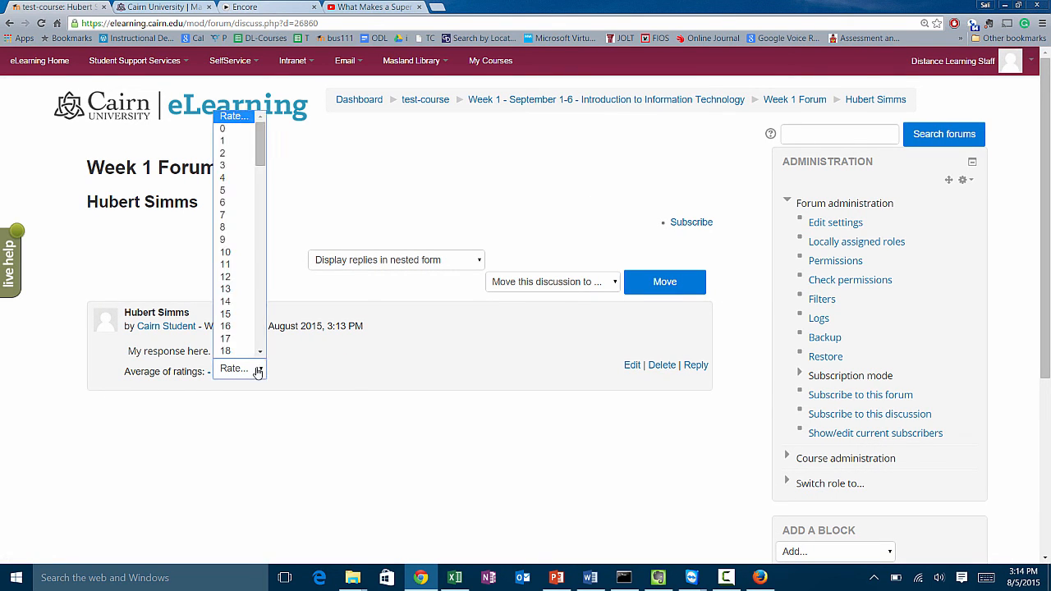
{"action": "left_click_drag", "start_coordinate": [260, 144], "coordinate": [241, 351]}
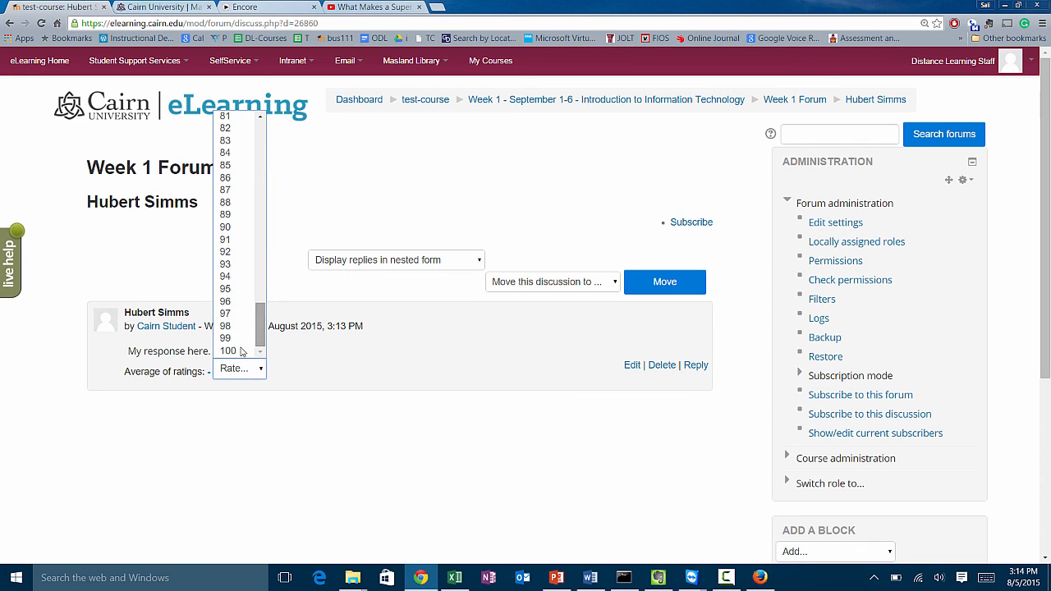
{"action": "left_click", "coordinate": [241, 192]}
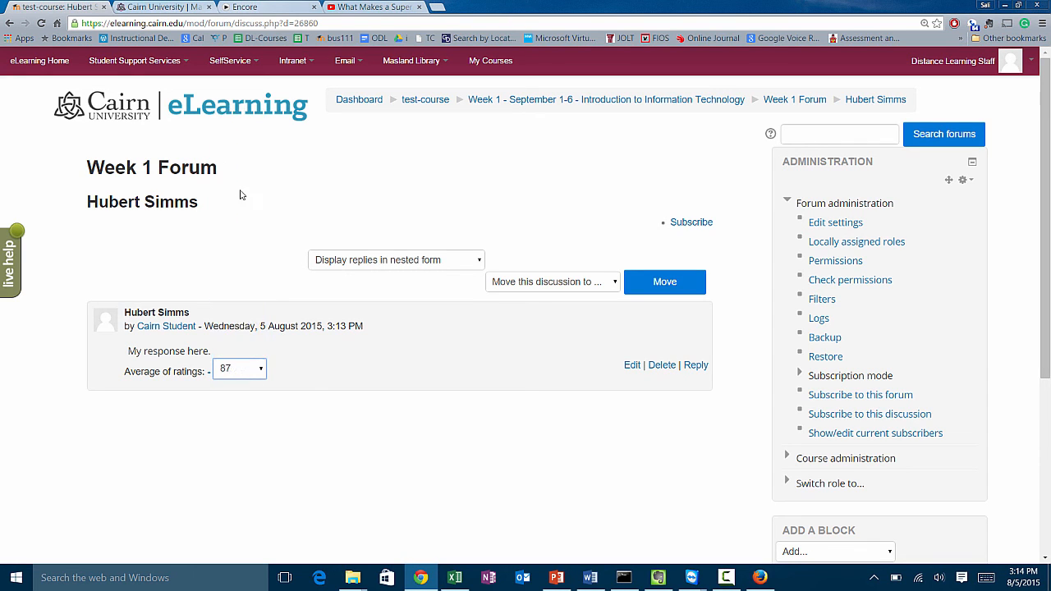
Step: Reply to the student's post with the message "Needed more details." and continue back to the discussion
{"action": "left_click", "coordinate": [690, 366]}
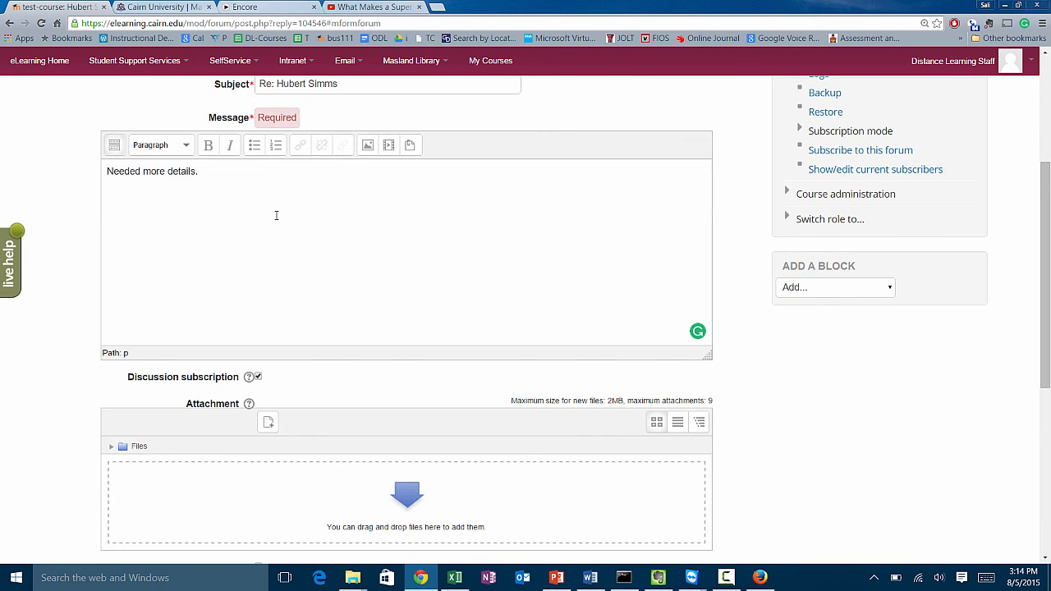
{"action": "scroll", "coordinate": [276, 215], "scroll_direction": "down", "scroll_amount": 1}
{"action": "scroll", "coordinate": [246, 437], "scroll_direction": "down", "scroll_amount": 1}
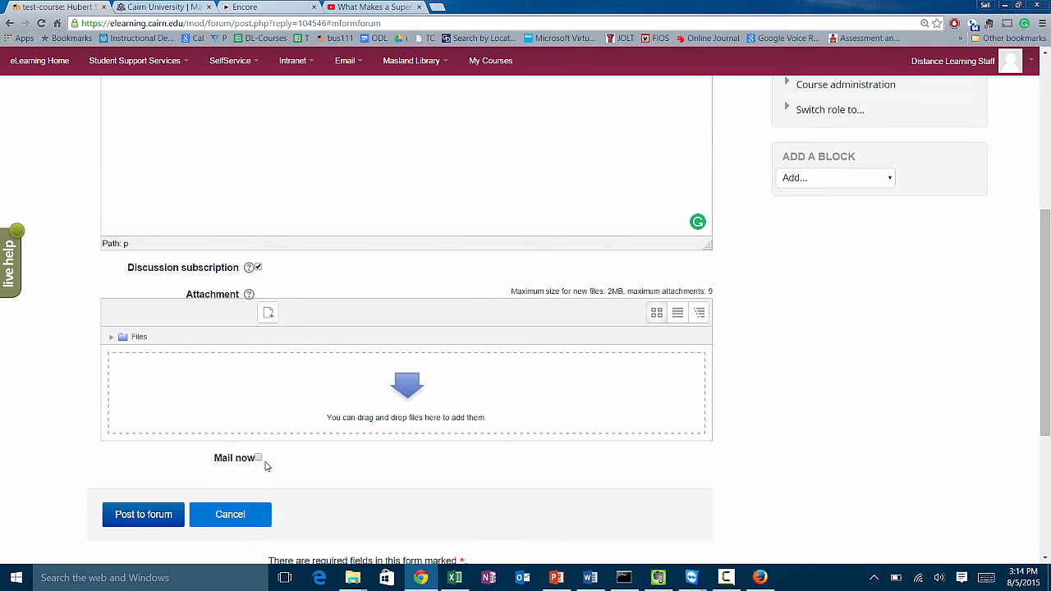
{"action": "left_click", "coordinate": [162, 521]}
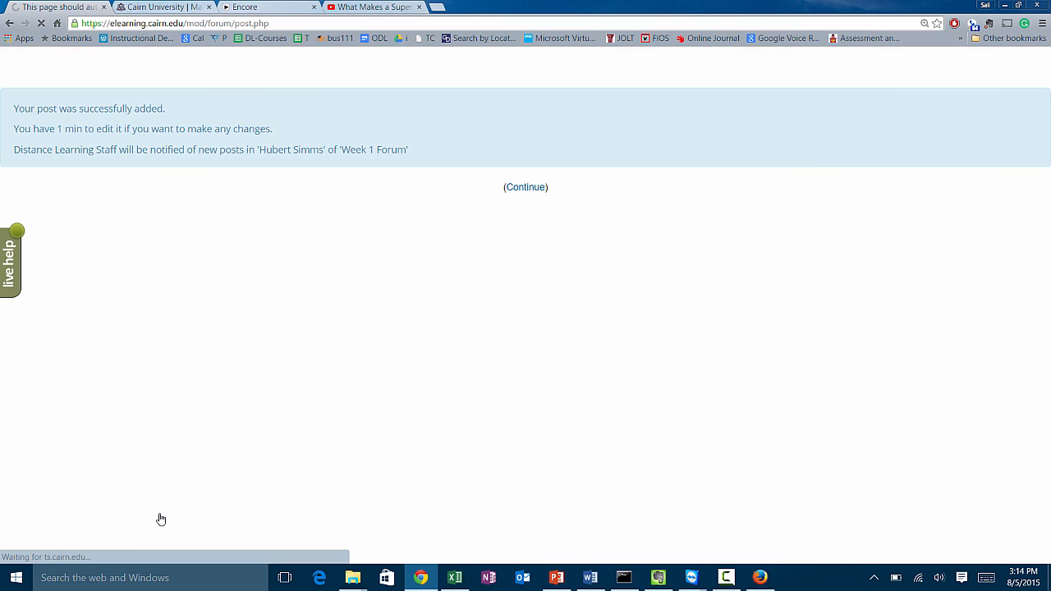
{"action": "left_click", "coordinate": [525, 189]}
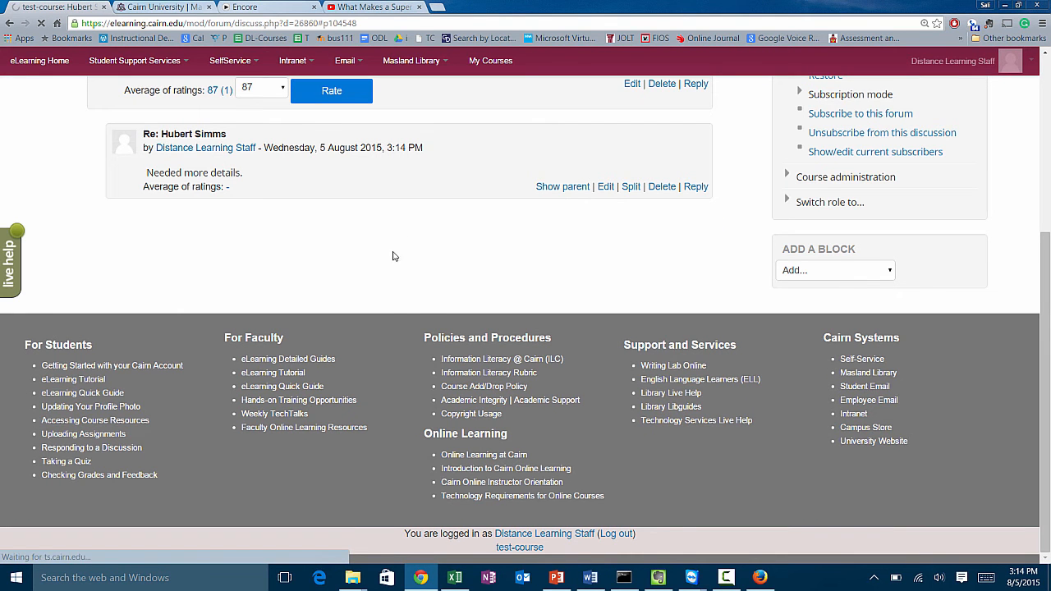
Step: Review the rated post and the instructor's reply, then check the Week 1 Forum's discussion list
{"action": "scroll", "coordinate": [427, 301], "scroll_direction": "up", "scroll_amount": 1}
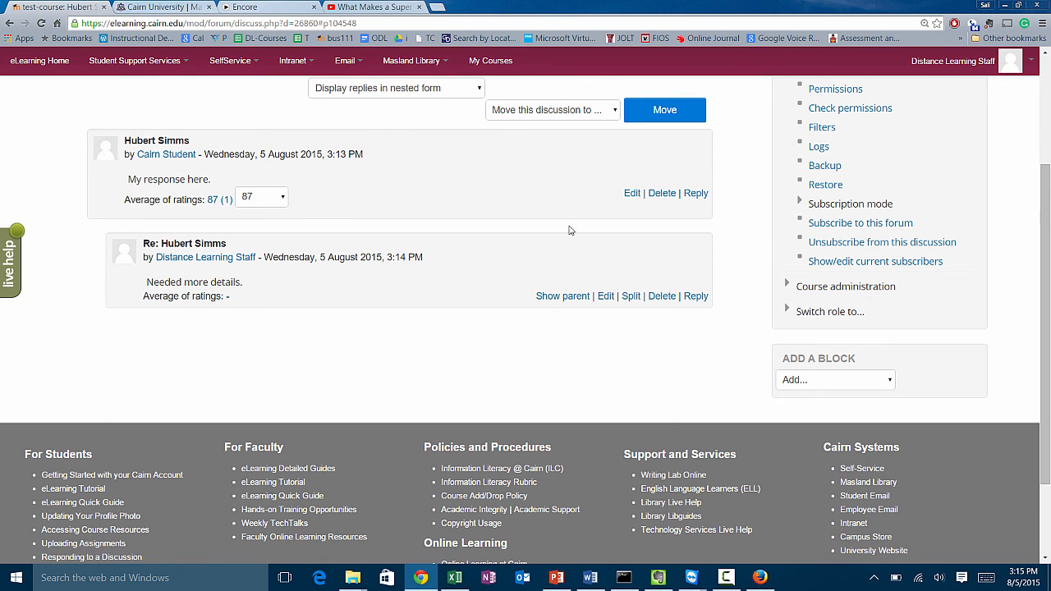
{"action": "scroll", "coordinate": [444, 249], "scroll_direction": "up", "scroll_amount": 2}
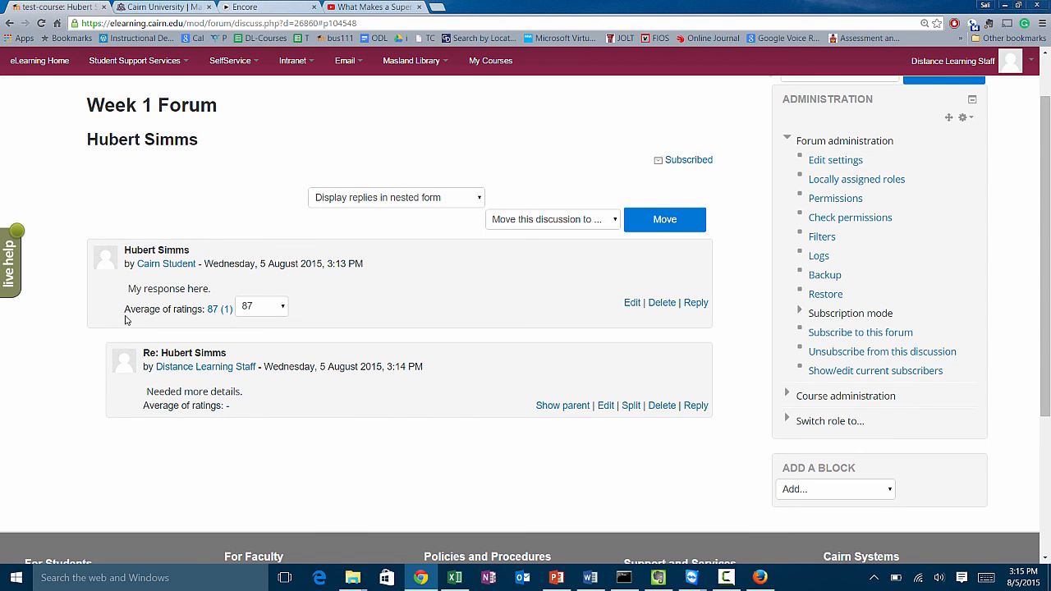
{"action": "scroll", "coordinate": [717, 242], "scroll_direction": "up", "scroll_amount": 1}
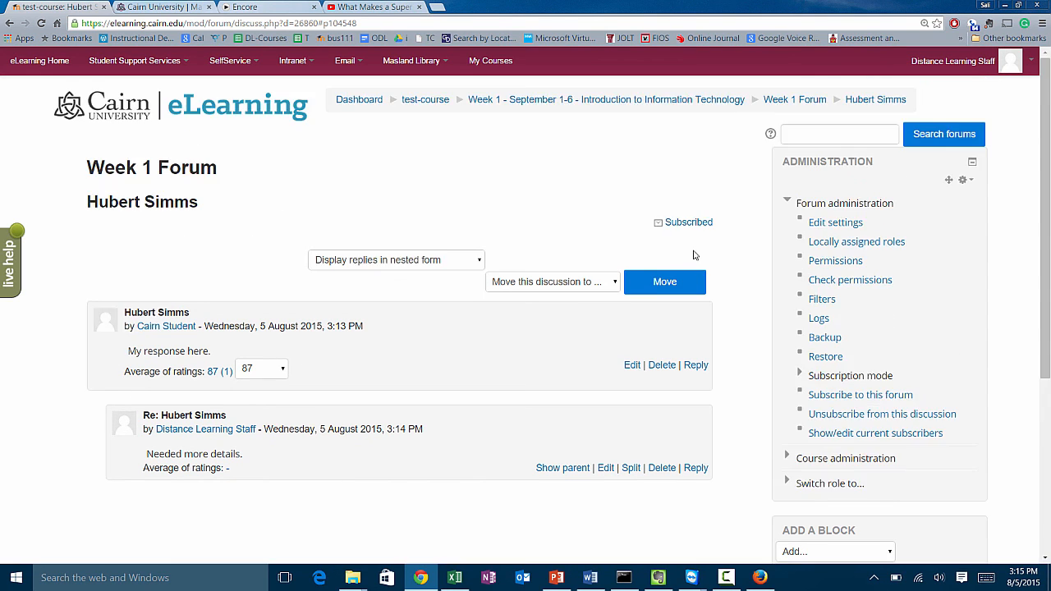
{"action": "left_click", "coordinate": [766, 100]}
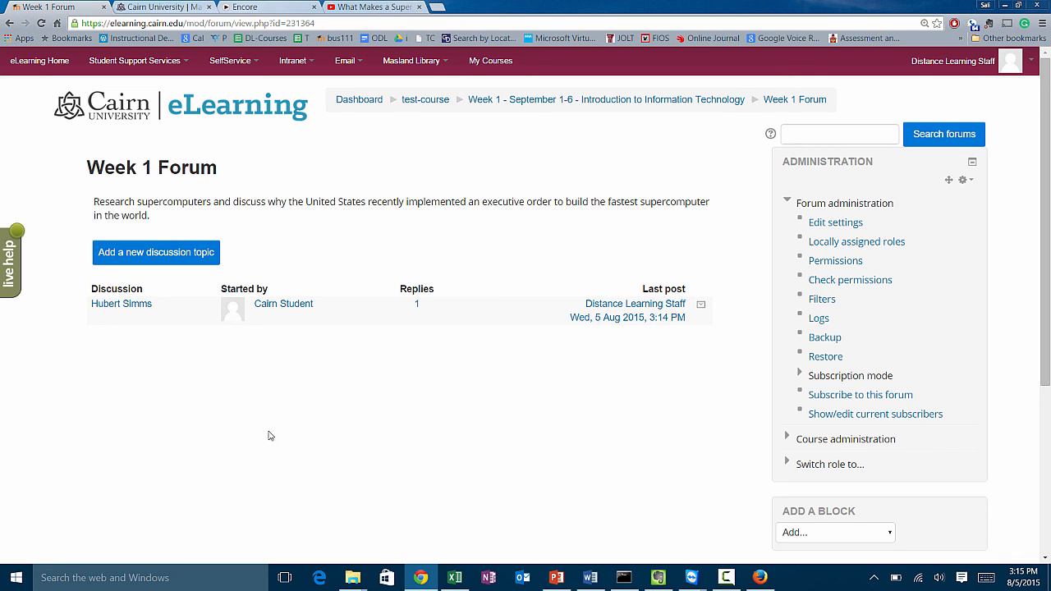
Step: Reopen the student's discussion and subscribe the instructor to the Week 1 Forum
{"action": "left_click", "coordinate": [133, 308]}
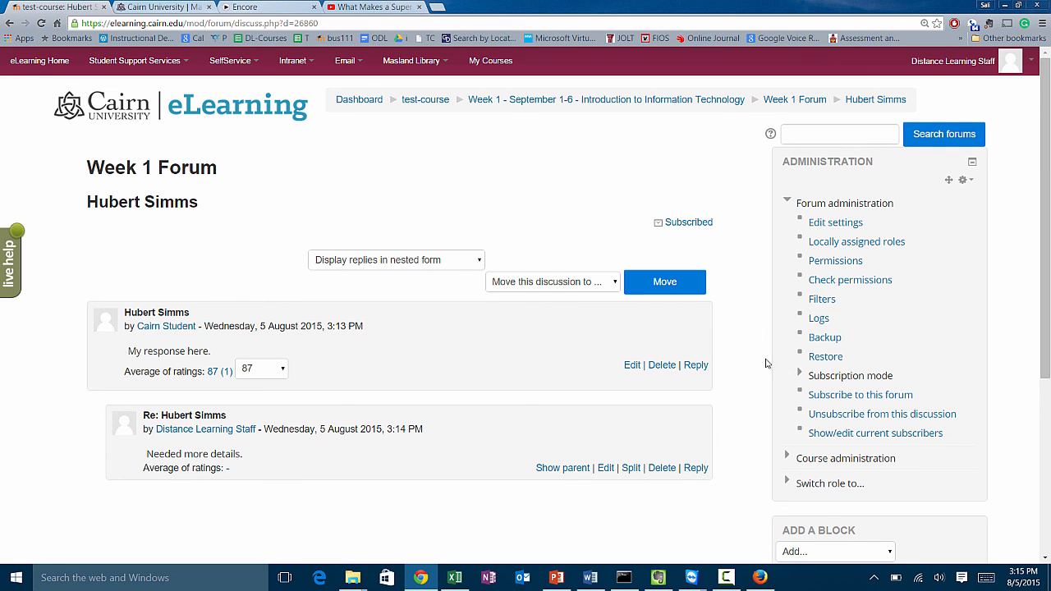
{"action": "left_click", "coordinate": [858, 398]}
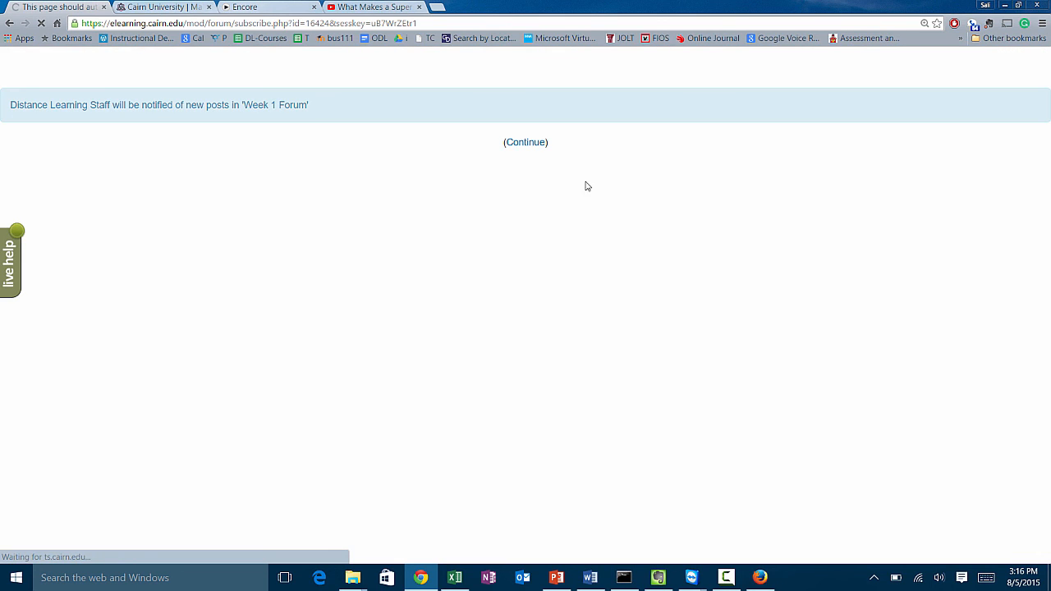
{"action": "left_click", "coordinate": [519, 146]}
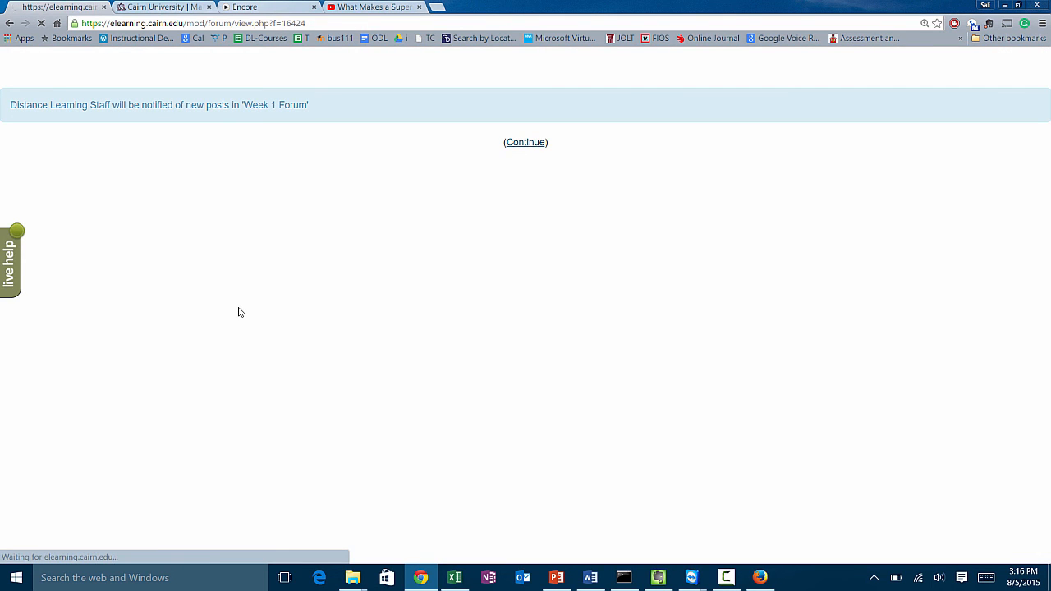